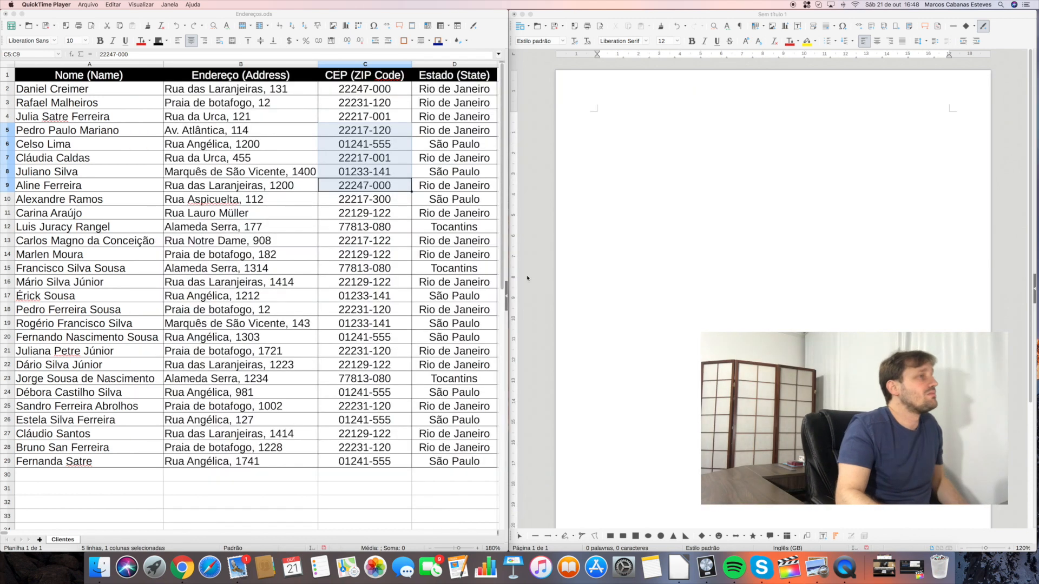
{"action": "left_click", "coordinate": [345, 243]}
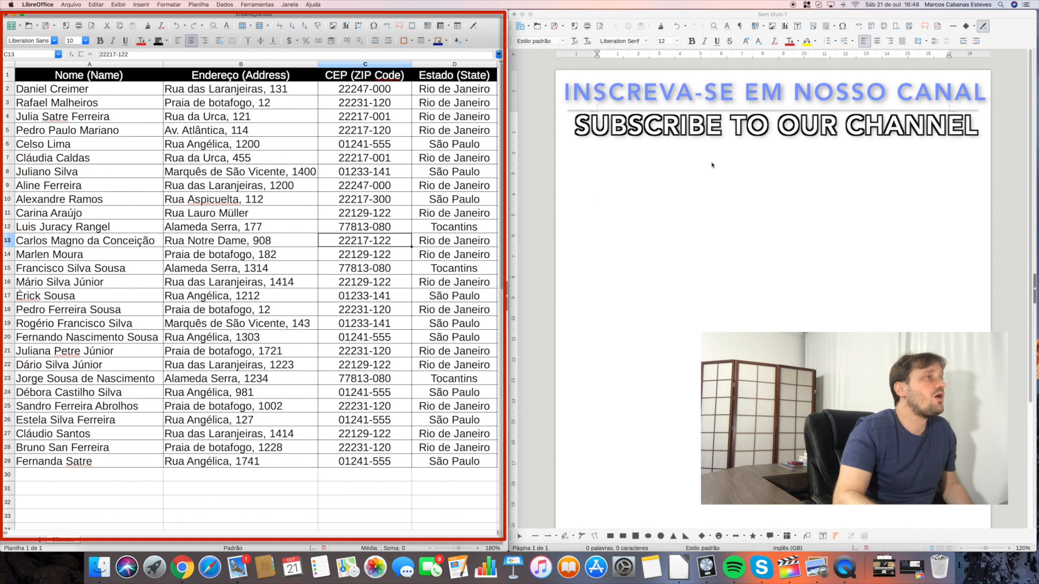
{"action": "left_click", "coordinate": [746, 197]}
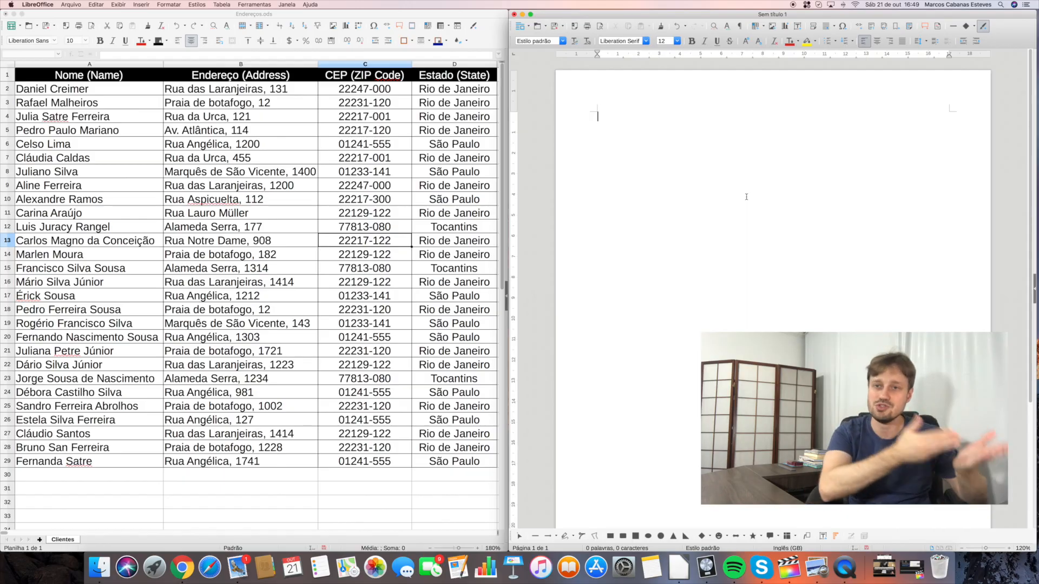
{"action": "left_click_drag", "start_coordinate": [227, 146], "coordinate": [197, 156]}
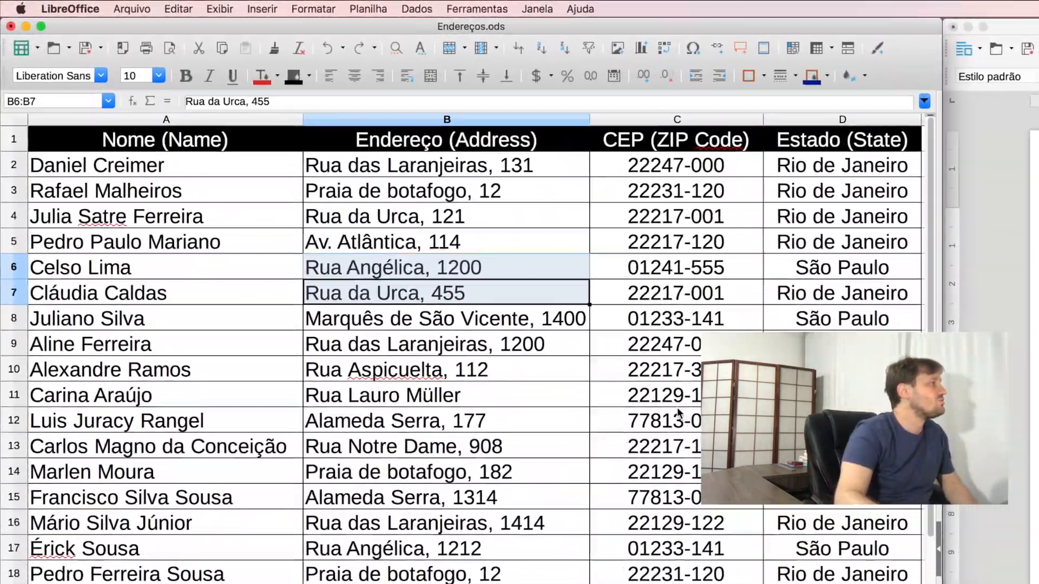
Step: Start a new database from the addresses spreadsheet window and set it to connect to an existing database of type Planilha
{"action": "left_click", "coordinate": [605, 353]}
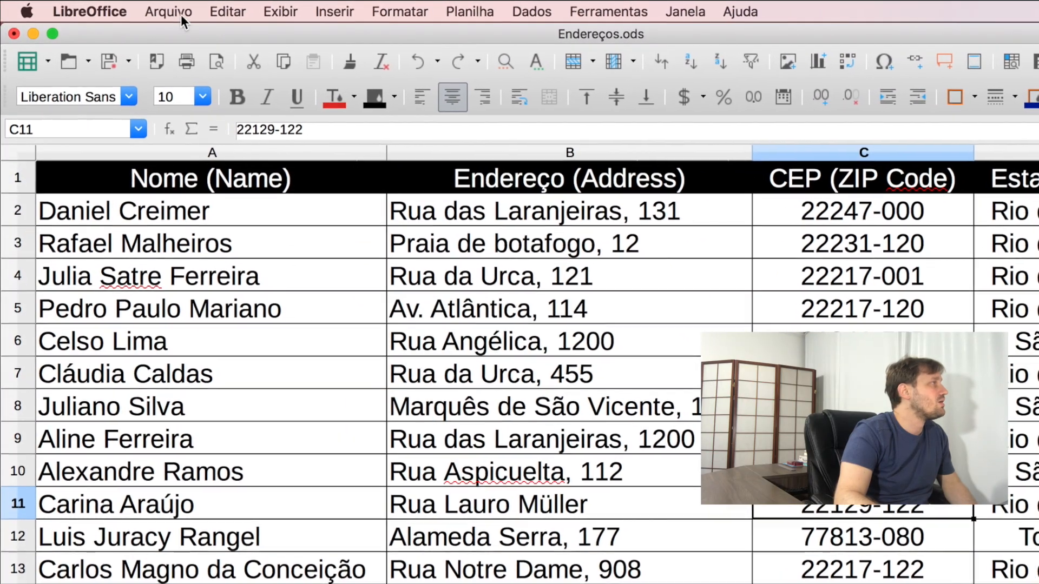
{"action": "left_click", "coordinate": [175, 12]}
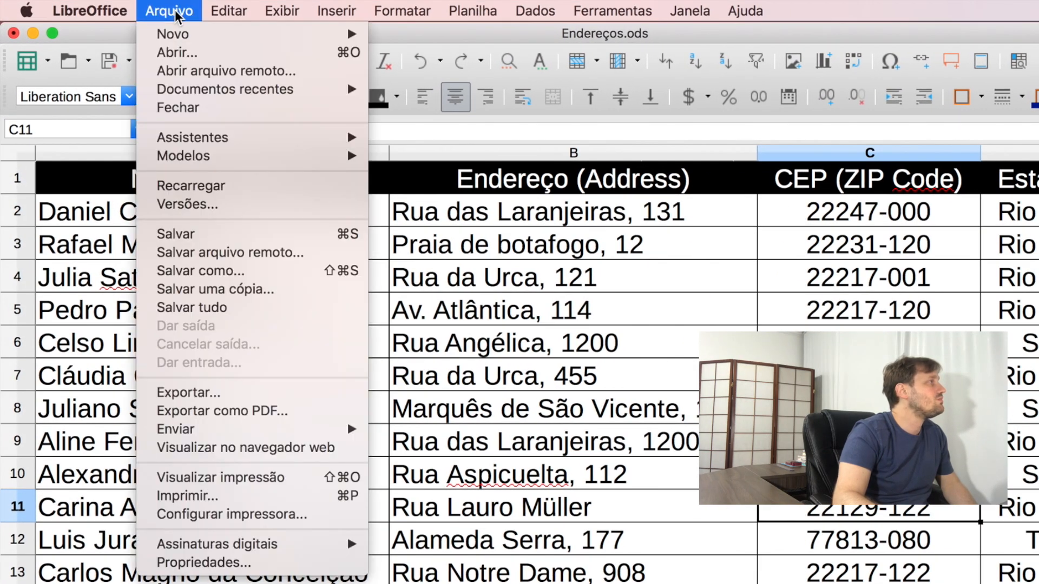
{"action": "mouse_move", "coordinate": [179, 34]}
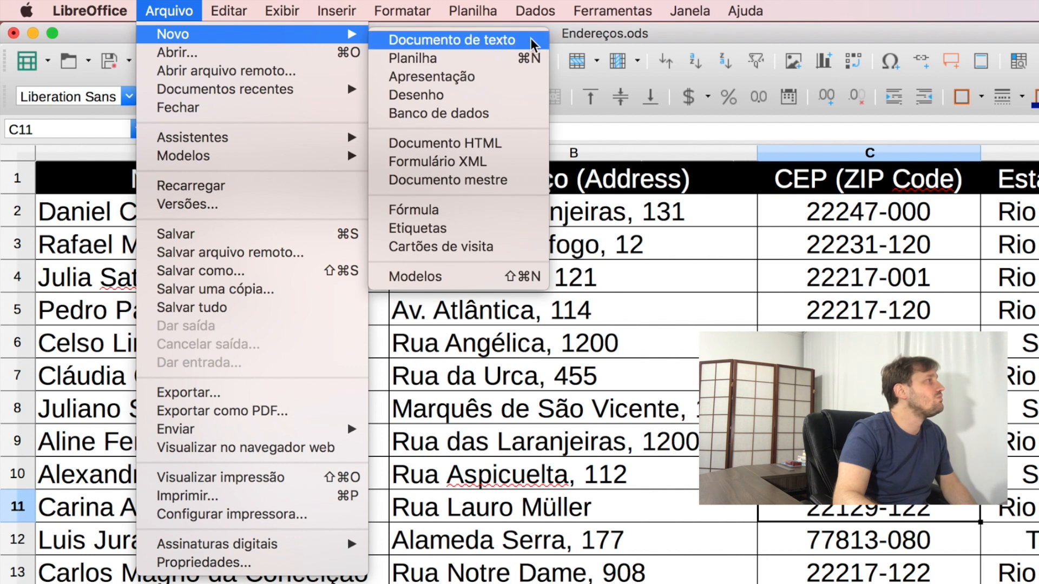
{"action": "left_click", "coordinate": [530, 133]}
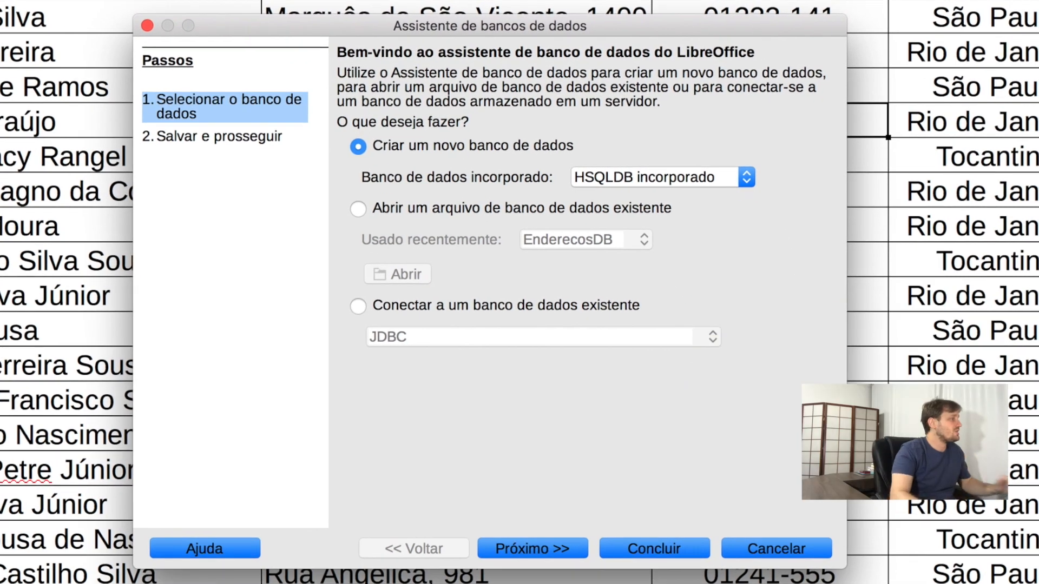
{"action": "left_click", "coordinate": [356, 306]}
{"action": "left_click", "coordinate": [714, 338]}
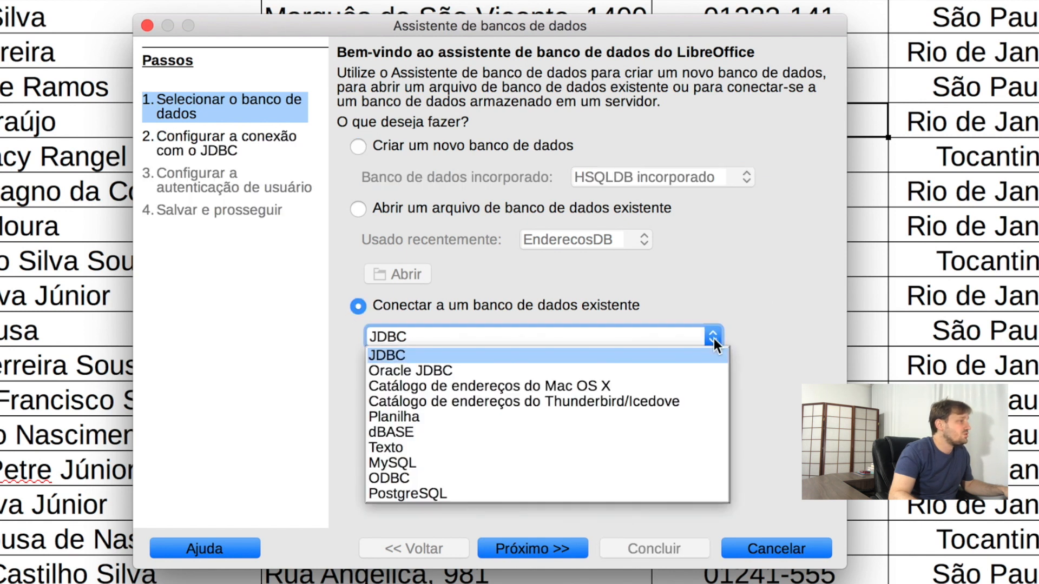
{"action": "left_click", "coordinate": [487, 426]}
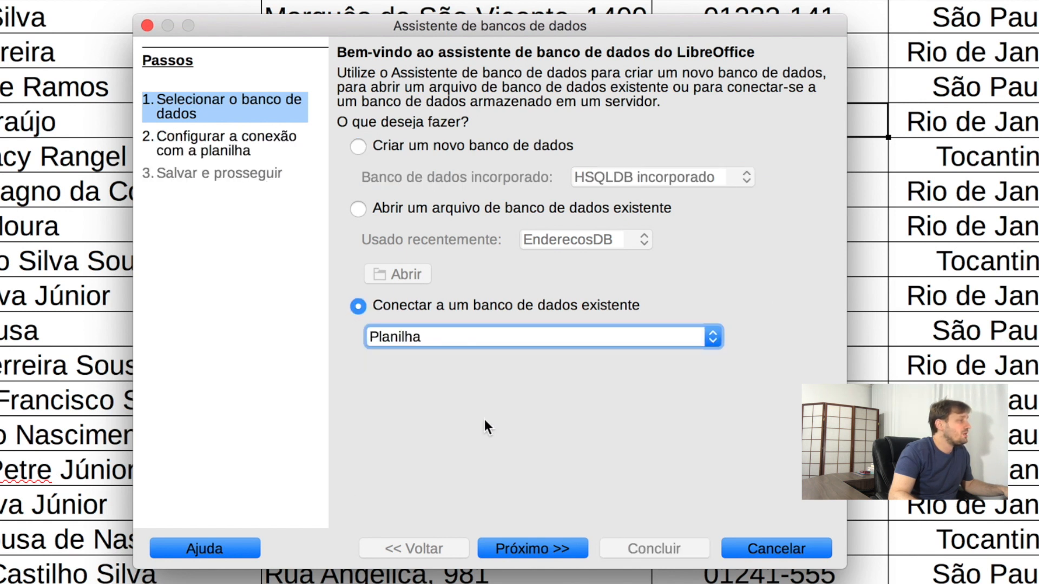
{"action": "left_click", "coordinate": [530, 549]}
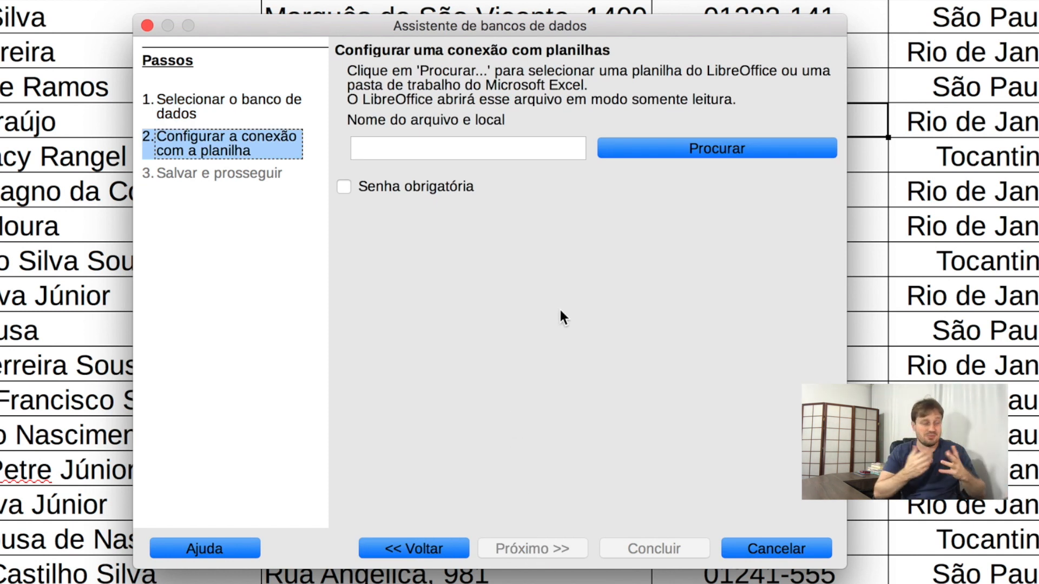
Step: Select Endereços.ods from Documentos/Open Source Academy/LibreOffice as the spreadsheet for the database connection and proceed to the saving stage
{"action": "left_click", "coordinate": [625, 140]}
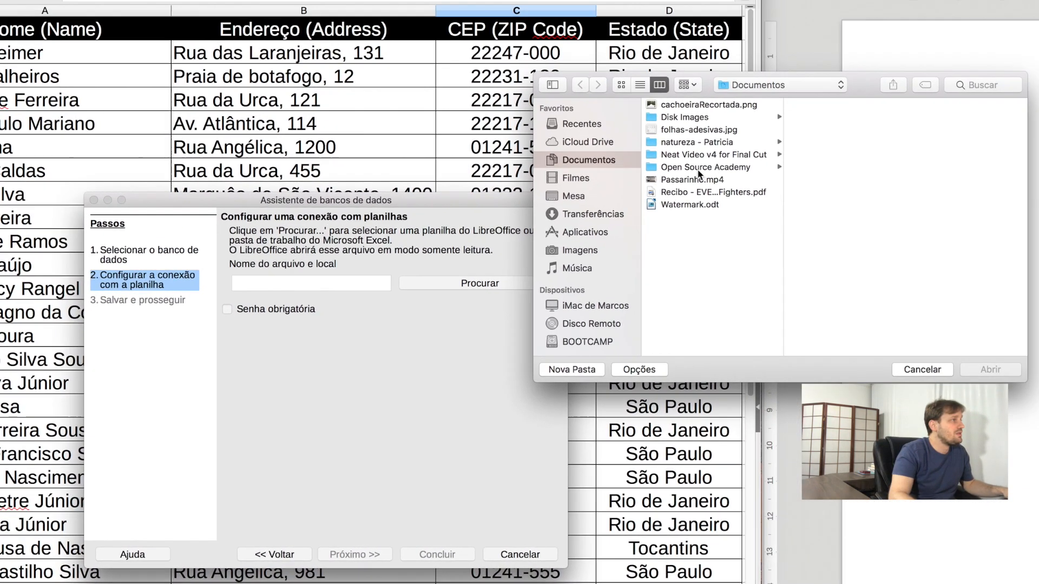
{"action": "left_click", "coordinate": [748, 140]}
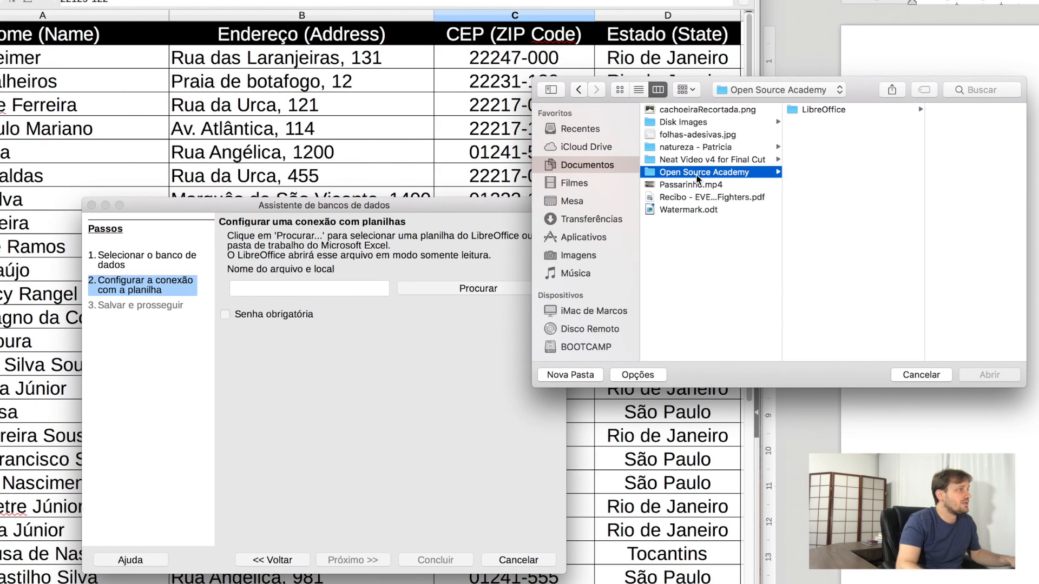
{"action": "left_click", "coordinate": [823, 110]}
{"action": "left_click", "coordinate": [919, 120]}
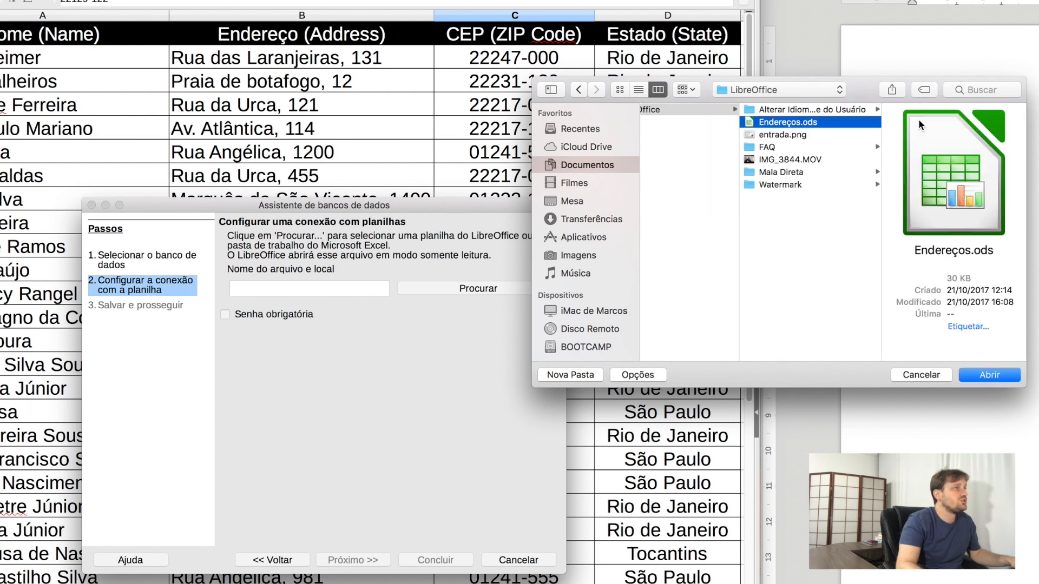
{"action": "left_click", "coordinate": [989, 375]}
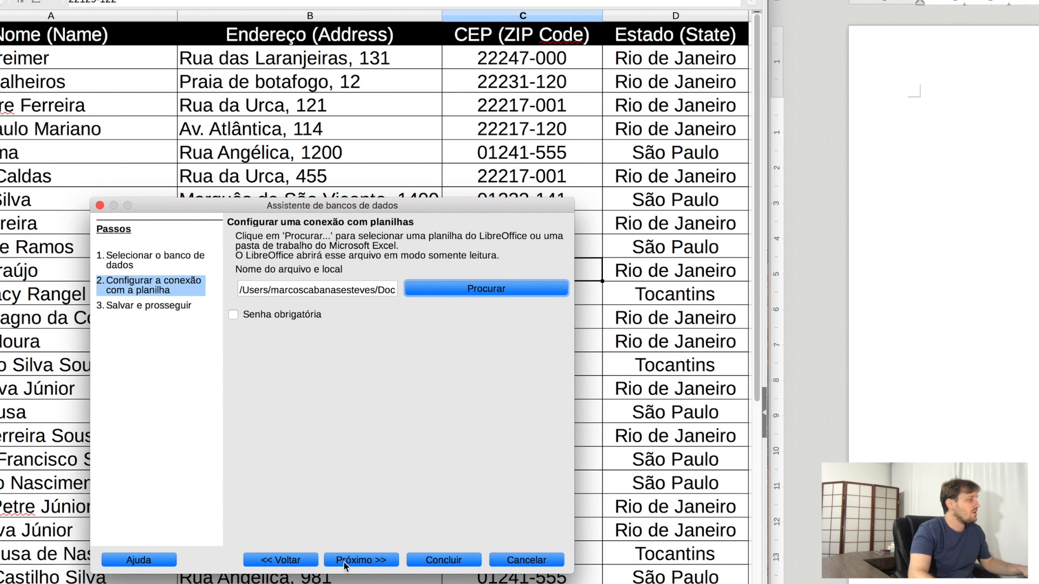
{"action": "left_click", "coordinate": [345, 562]}
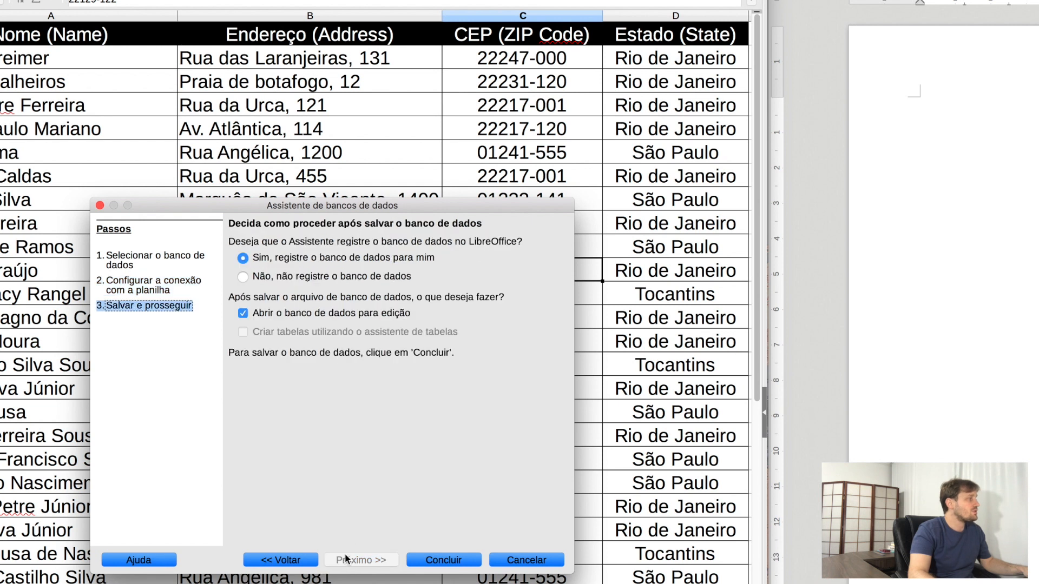
Step: Finish the database with registration enabled and save it as EnderecosDB in the Open Source Academy/LibreOffice folder
{"action": "left_click", "coordinate": [443, 561]}
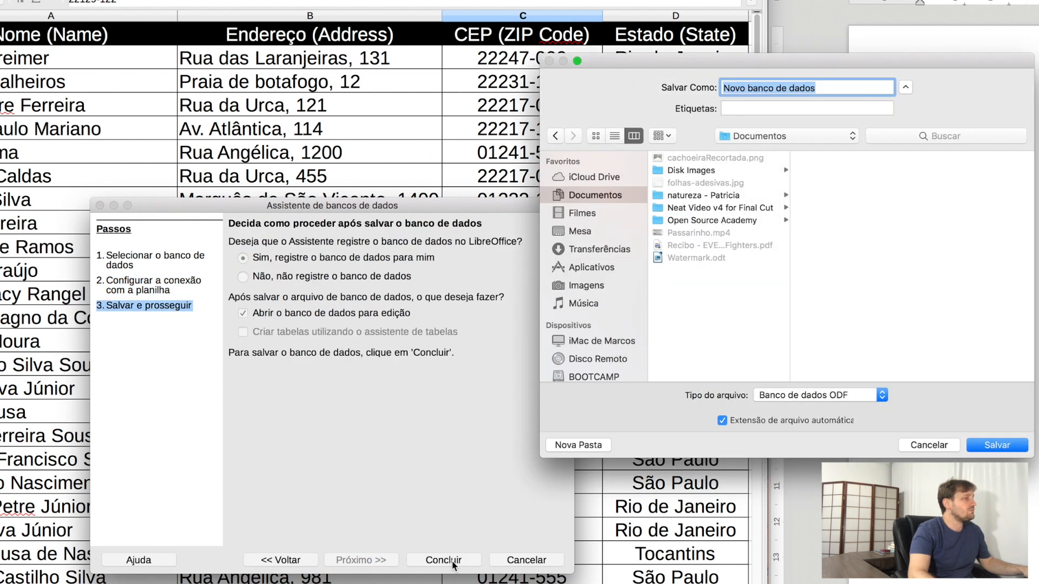
{"action": "left_click", "coordinate": [733, 221]}
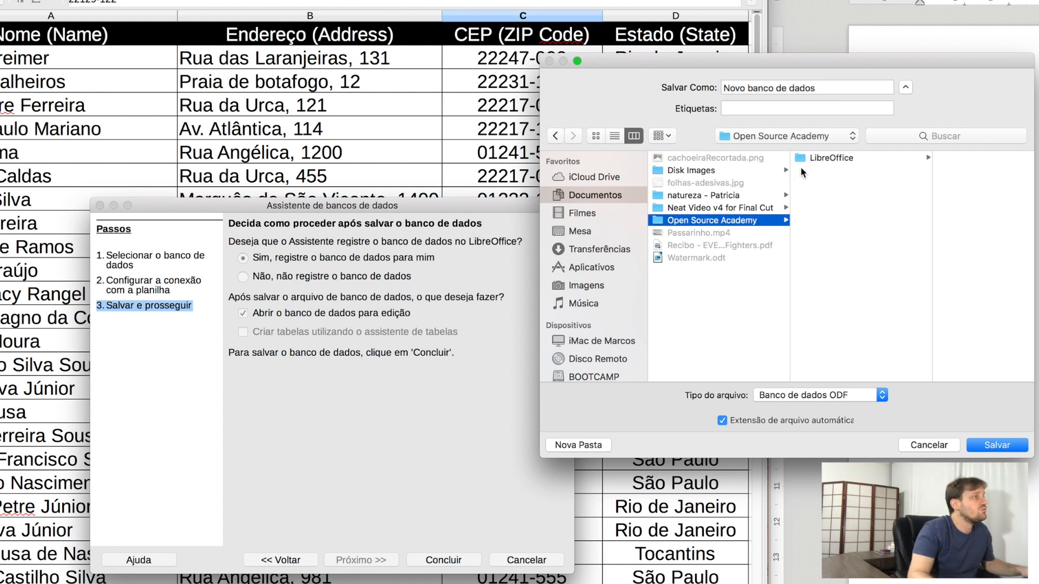
{"action": "left_click", "coordinate": [817, 159]}
{"action": "left_click_drag", "start_coordinate": [835, 93], "coordinate": [657, 88]}
{"action": "type", "text": "Edn"}
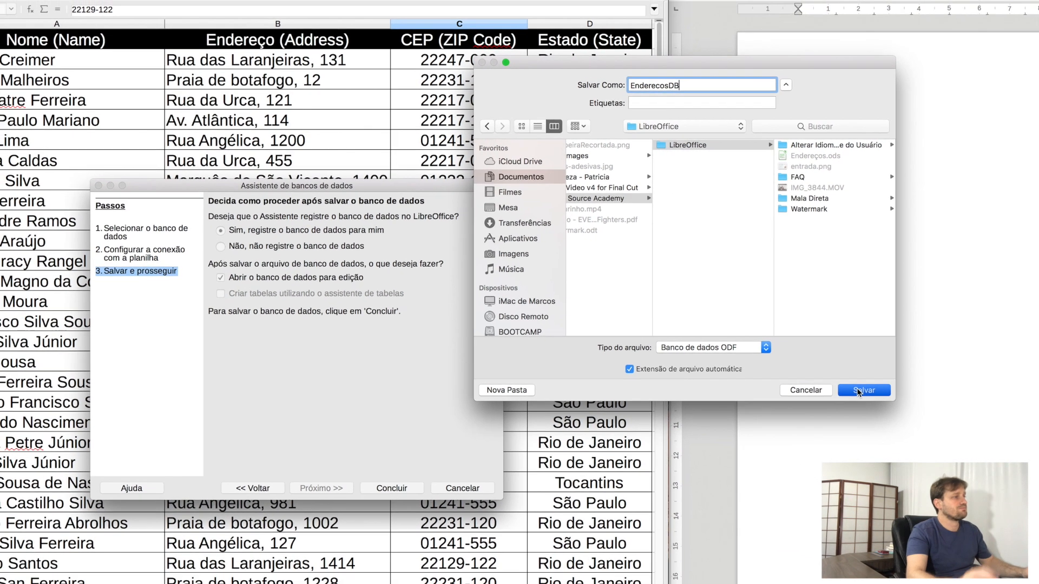
{"action": "left_click", "coordinate": [859, 390]}
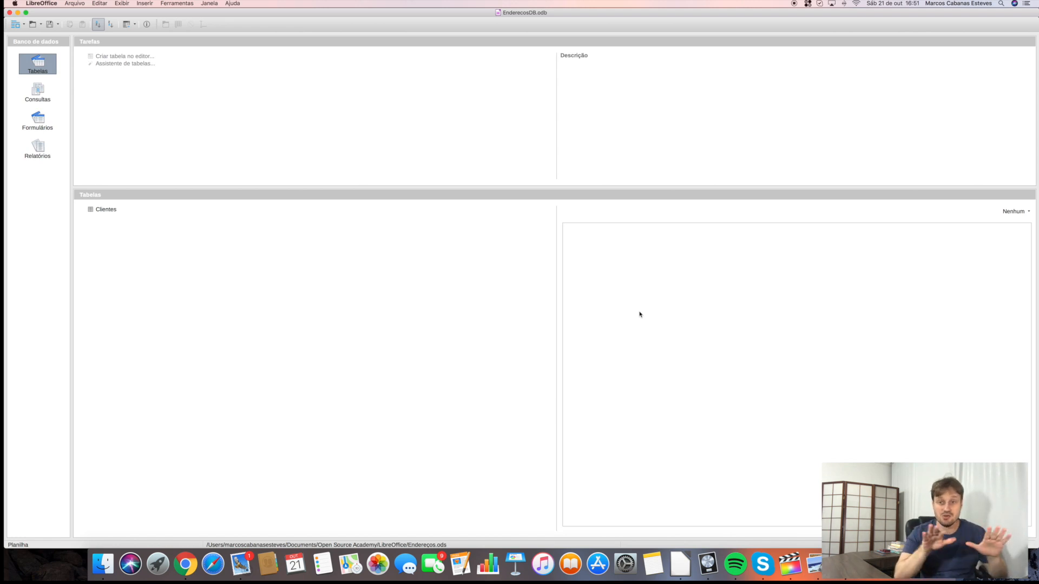
Step: Close the database window and start a new labels (Etiquetas) document from the blank text document
{"action": "left_click", "coordinate": [8, 12]}
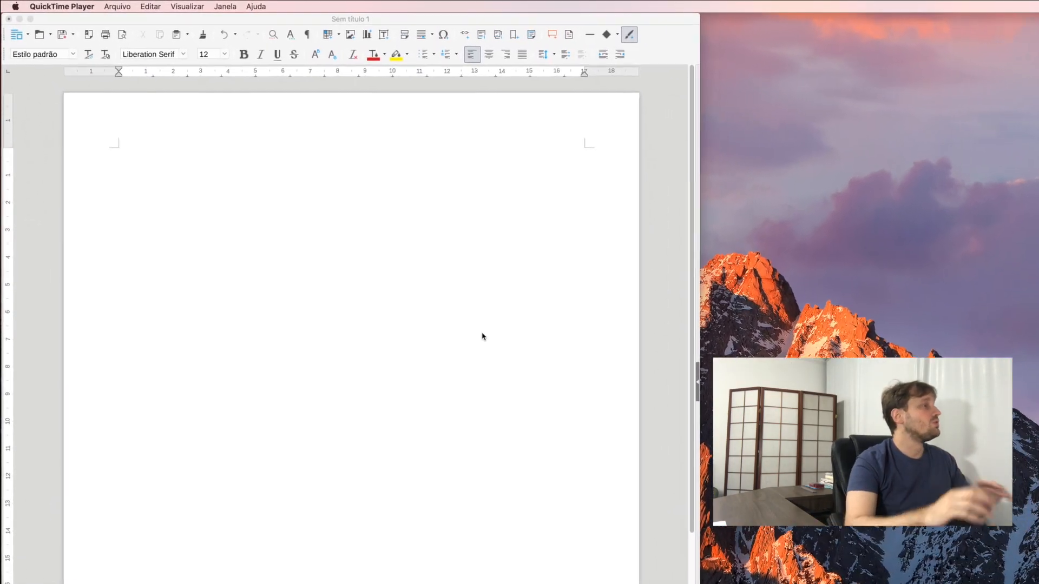
{"action": "left_click", "coordinate": [480, 334]}
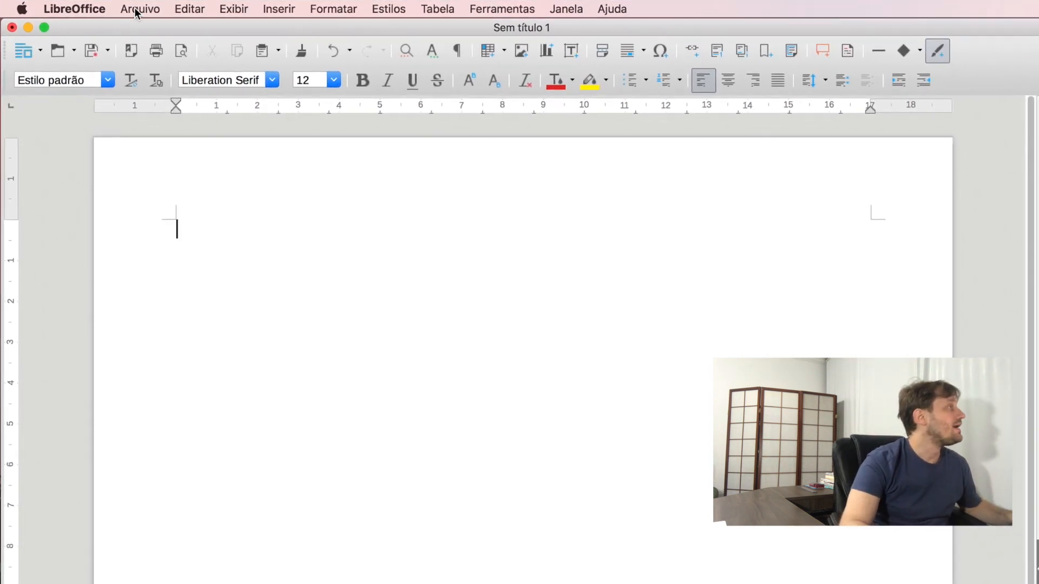
{"action": "left_click", "coordinate": [137, 8]}
{"action": "mouse_move", "coordinate": [165, 30]}
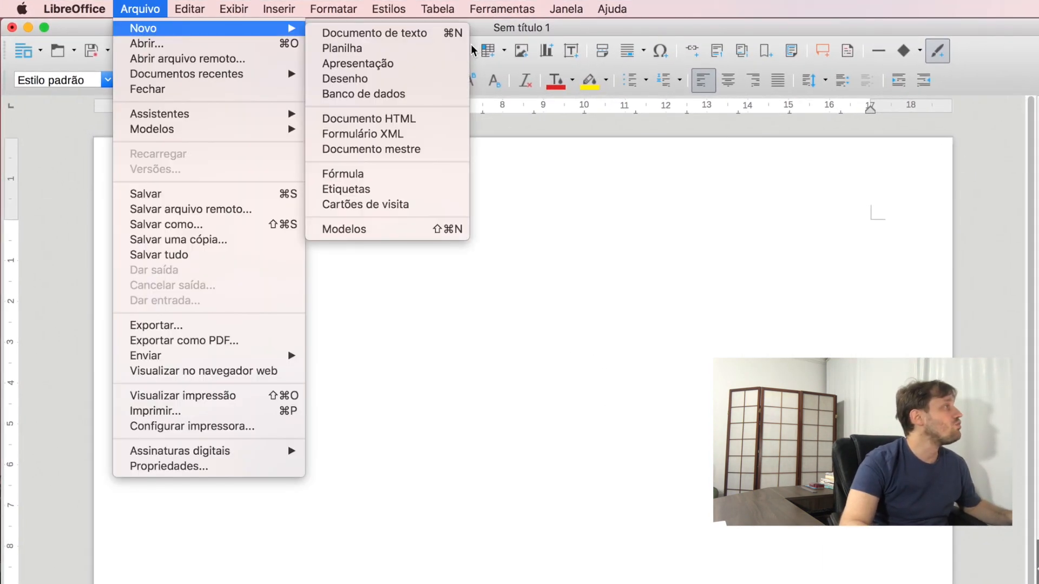
{"action": "left_click", "coordinate": [429, 190]}
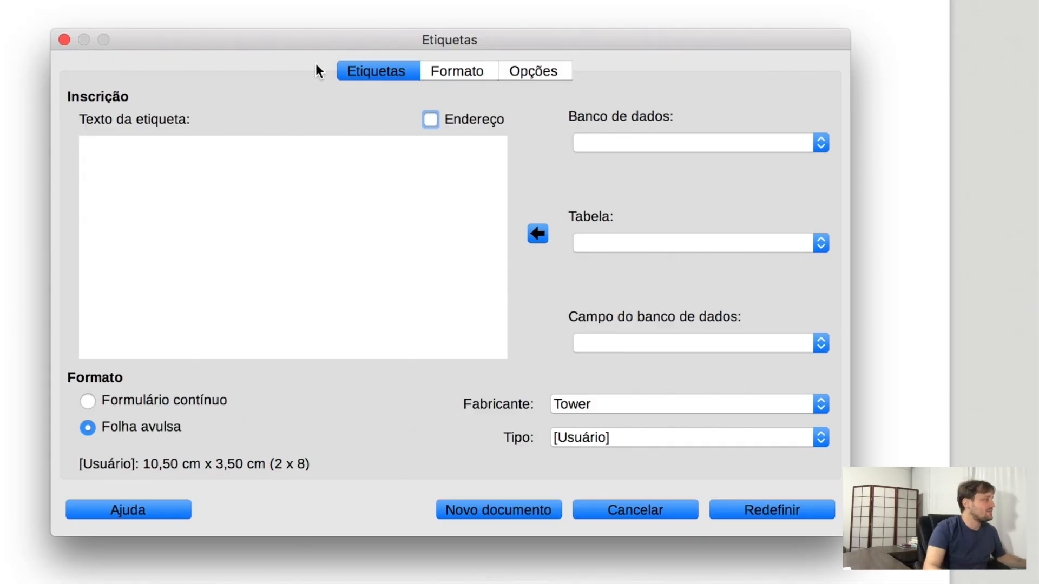
Step: Examine the available label manufacturers and the label types offered for Tower, keeping the [Usuário] type
{"action": "left_click", "coordinate": [822, 405]}
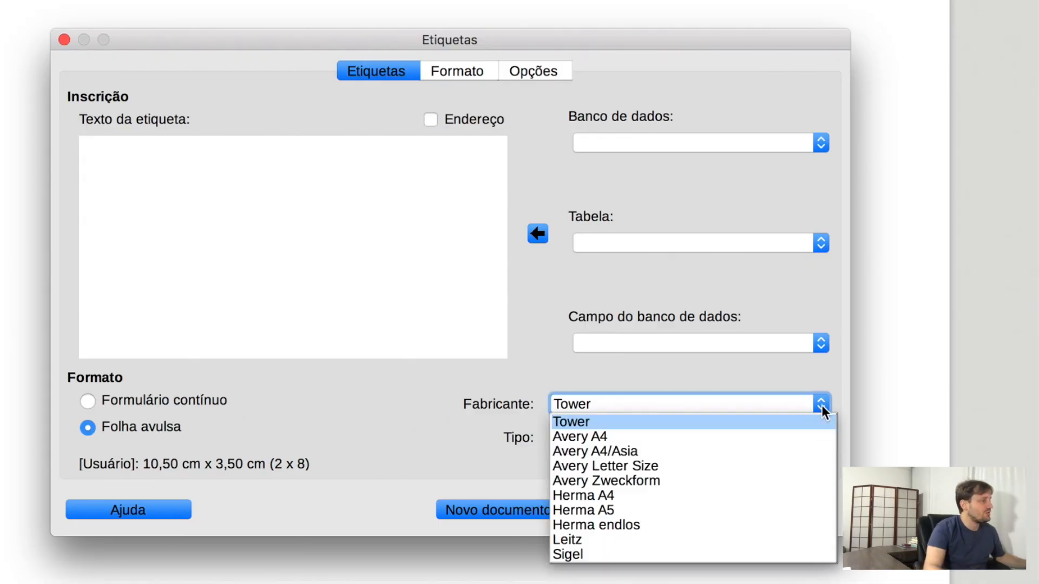
{"action": "left_click", "coordinate": [821, 406]}
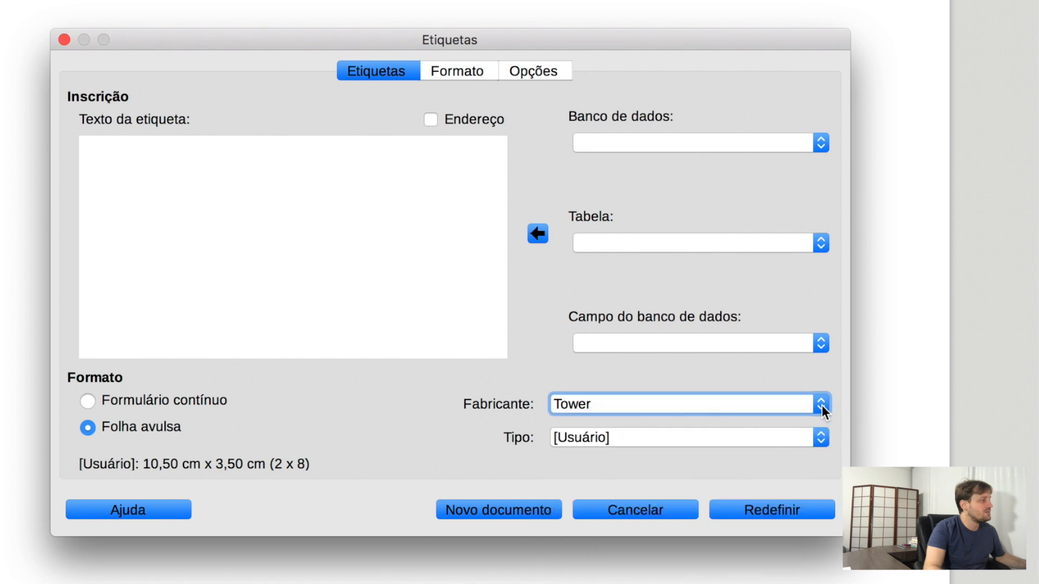
{"action": "left_click", "coordinate": [820, 440]}
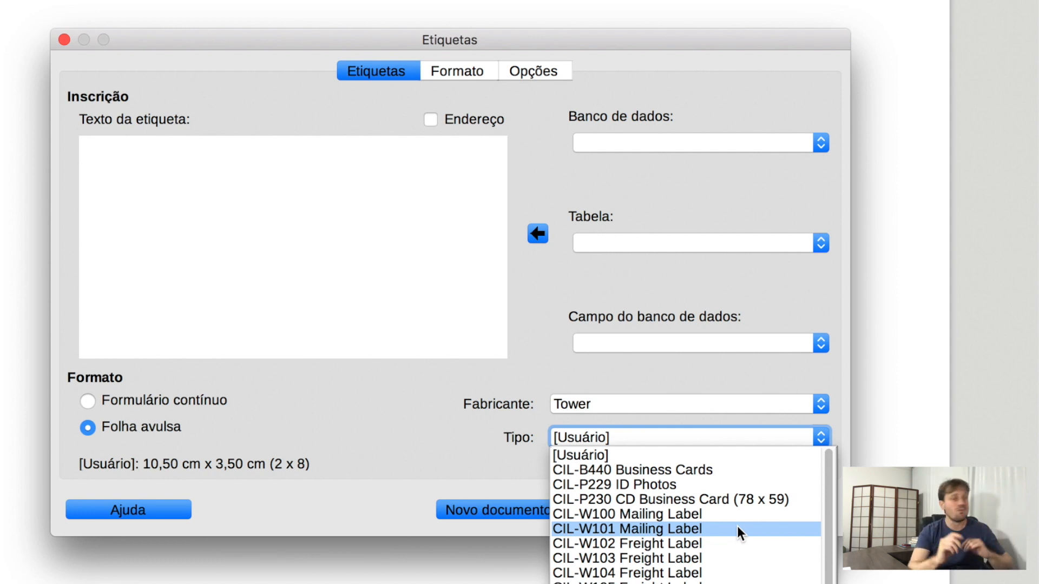
{"action": "left_click", "coordinate": [569, 300]}
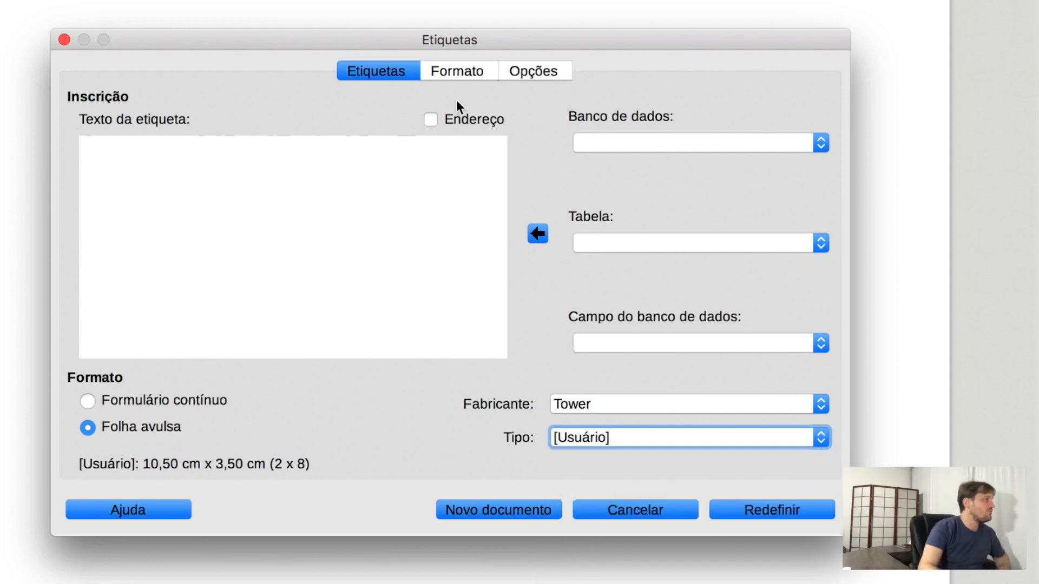
Step: Review the label format's width, height, columns and rows against the adhesive sheet layouts, and check the label distribution options
{"action": "left_click", "coordinate": [456, 76]}
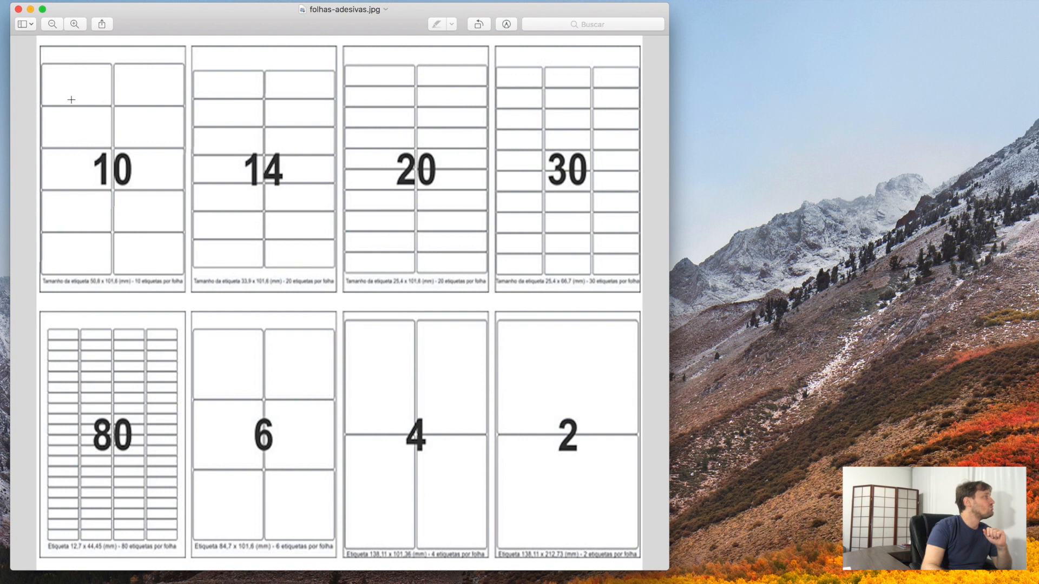
{"action": "left_click_drag", "start_coordinate": [66, 45], "coordinate": [89, 64]}
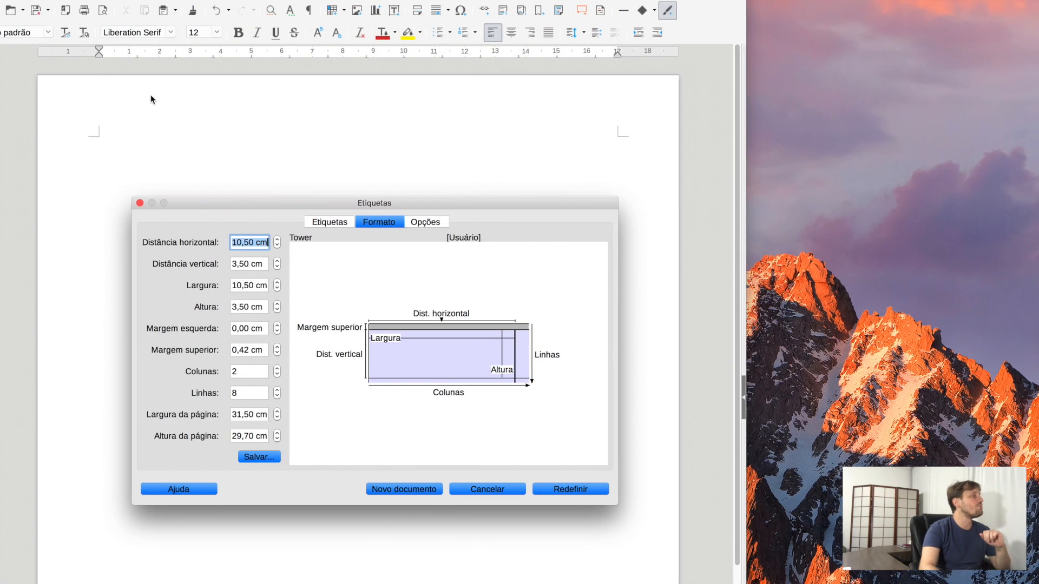
{"action": "left_click", "coordinate": [241, 285]}
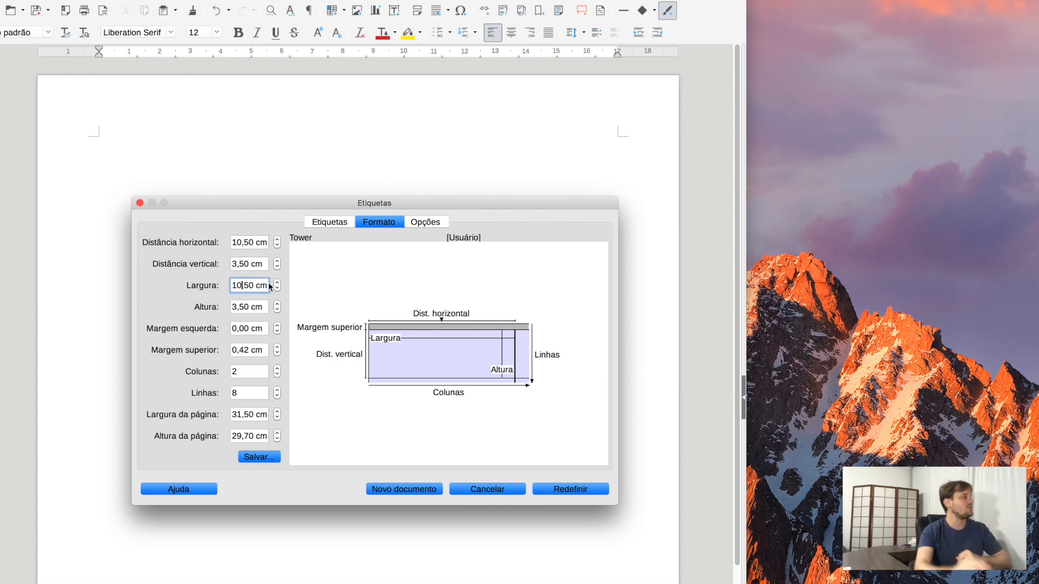
{"action": "left_click", "coordinate": [252, 307]}
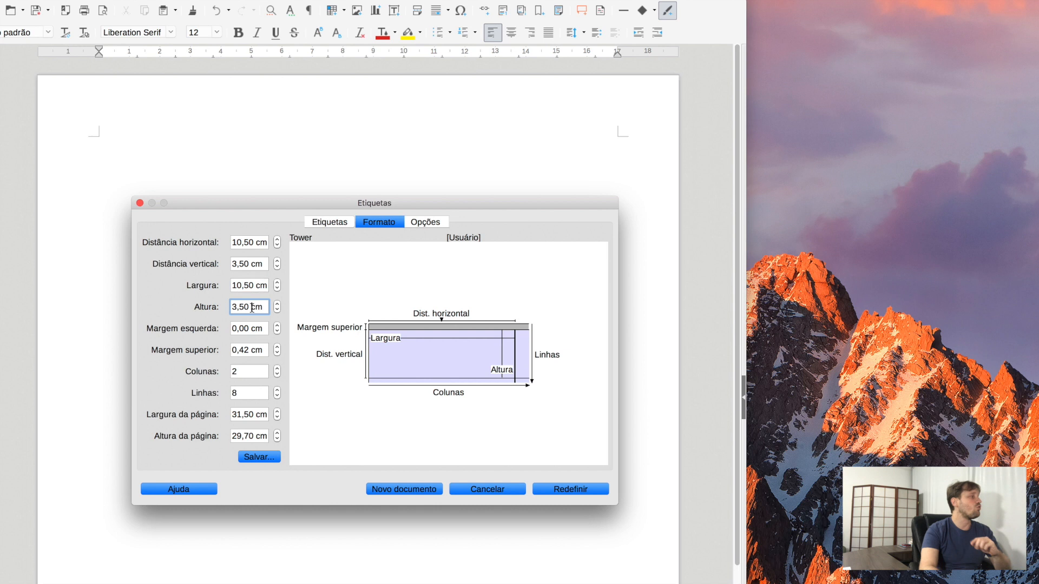
{"action": "left_click", "coordinate": [248, 371]}
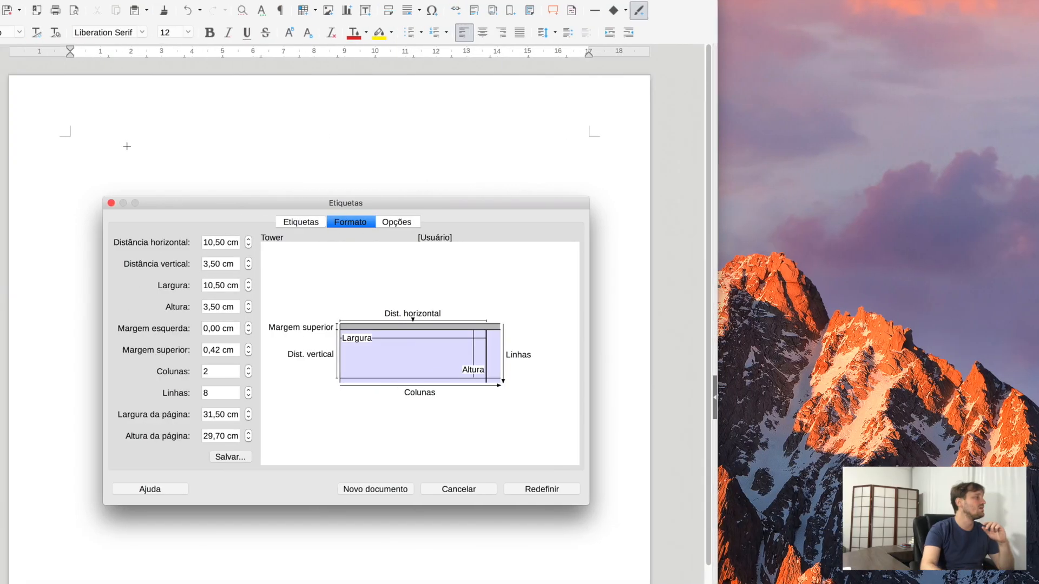
{"action": "left_click", "coordinate": [213, 394]}
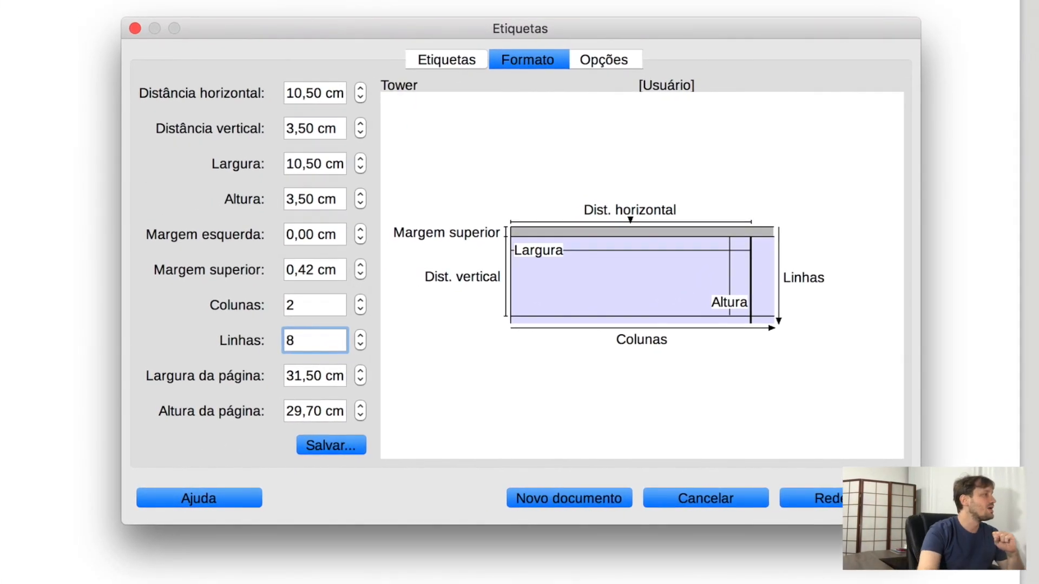
{"action": "left_click", "coordinate": [632, 57]}
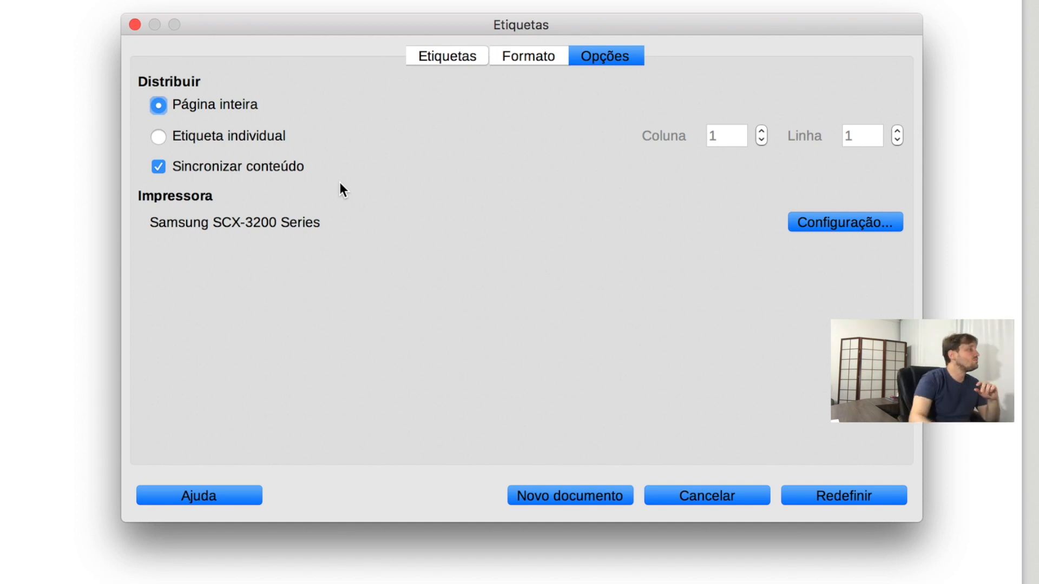
{"action": "left_click", "coordinate": [454, 56]}
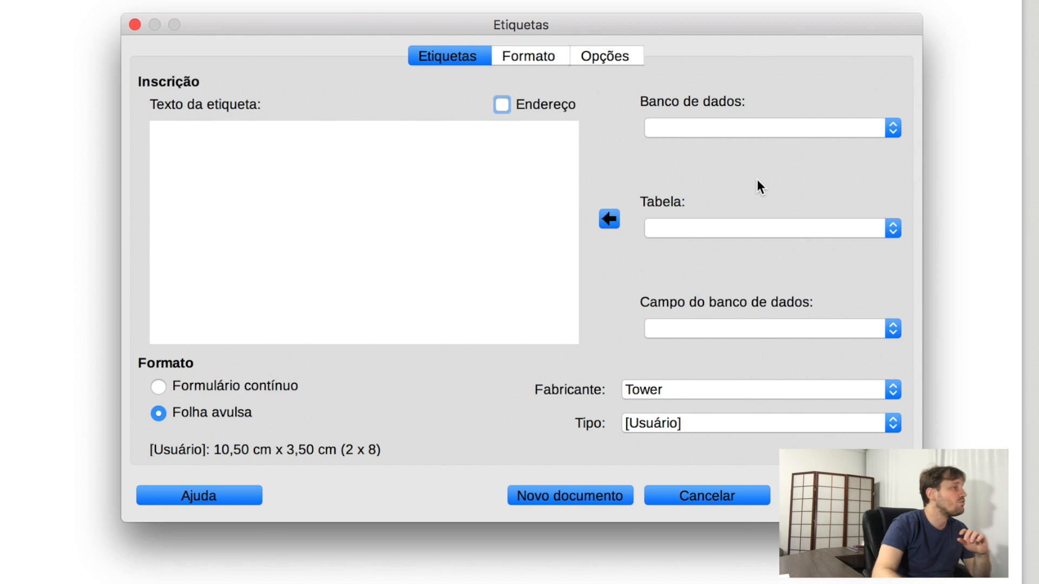
Step: Set the labels' data source to the EnderecosDB database and its Clientes table
{"action": "left_click", "coordinate": [892, 128]}
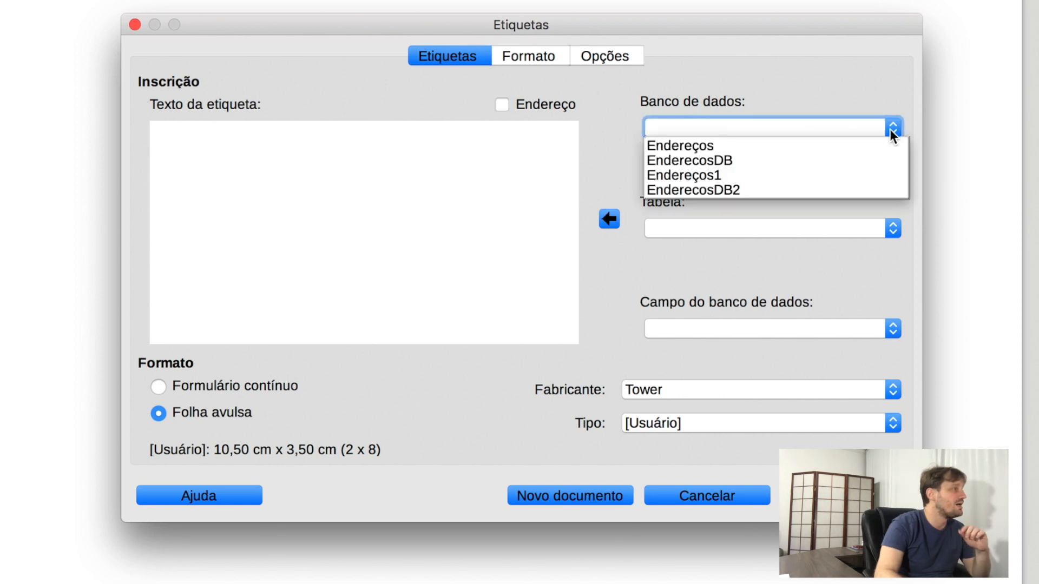
{"action": "left_click", "coordinate": [822, 161]}
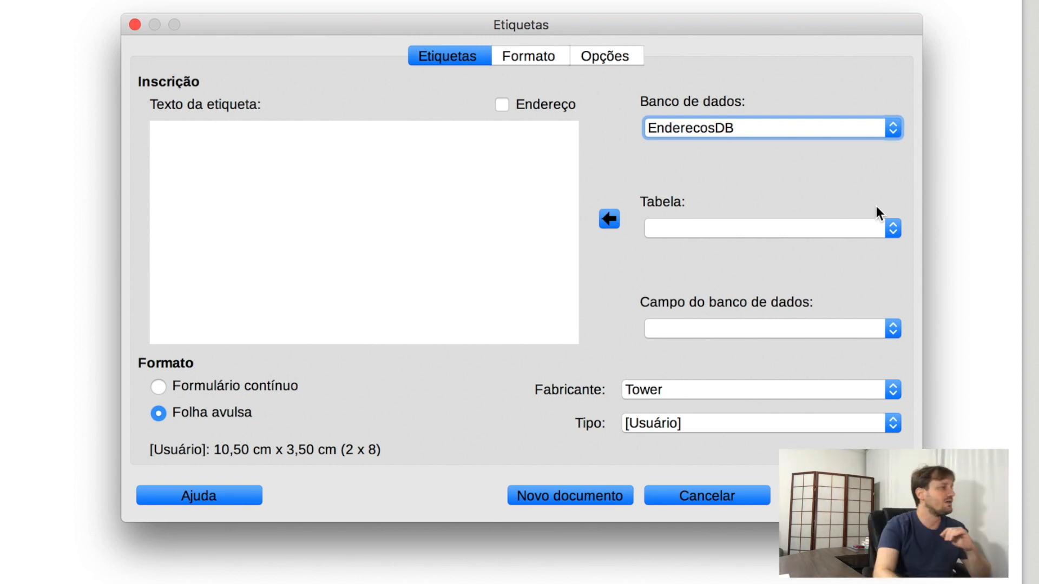
{"action": "left_click", "coordinate": [891, 228]}
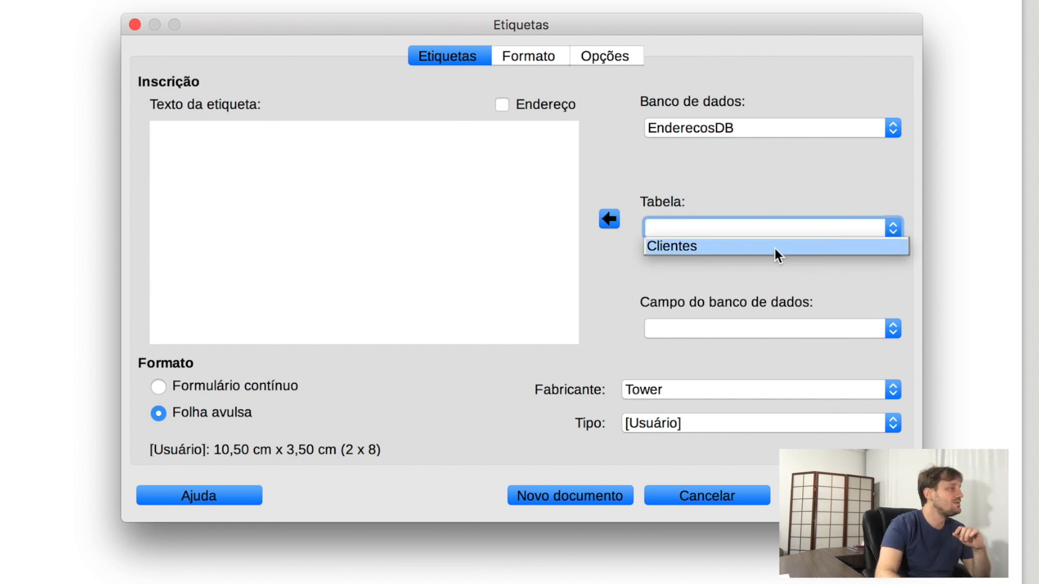
{"action": "left_click", "coordinate": [726, 250]}
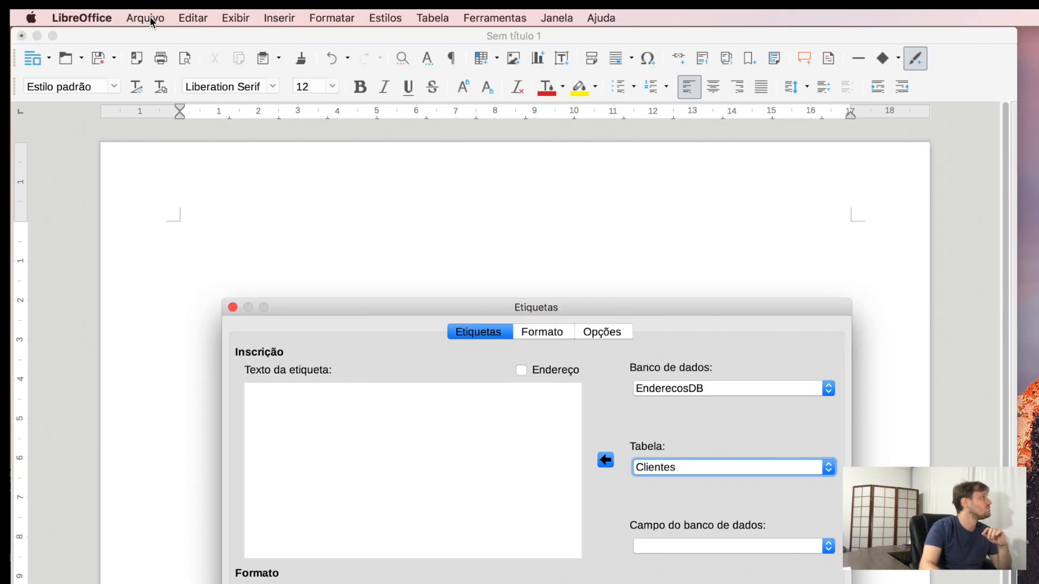
Step: Open the Endereços.ods spreadsheet and place its window beside the labels dialog for reference
{"action": "left_click", "coordinate": [71, 3]}
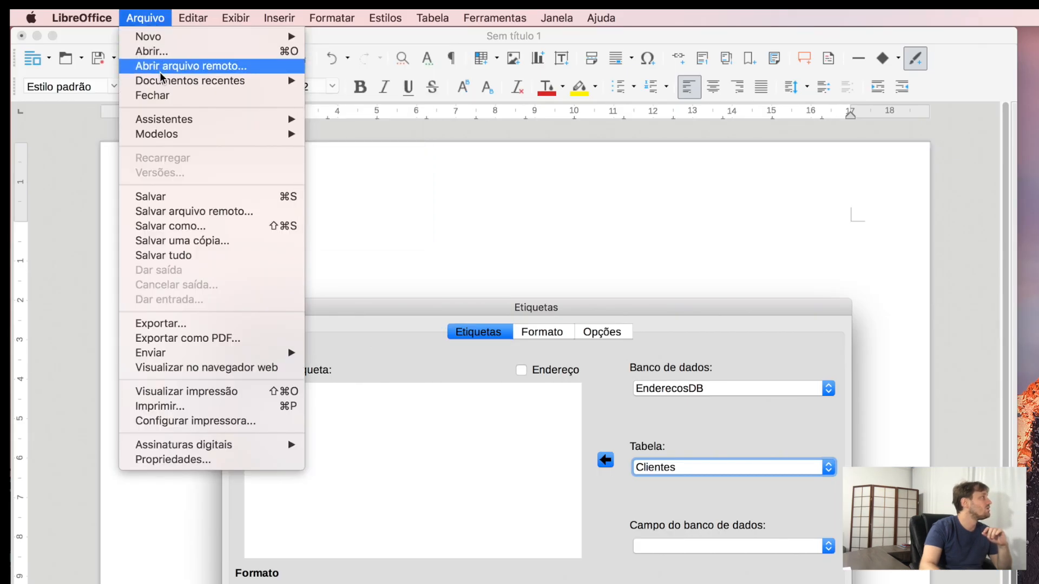
{"action": "mouse_move", "coordinate": [137, 36]}
{"action": "left_click", "coordinate": [431, 99]}
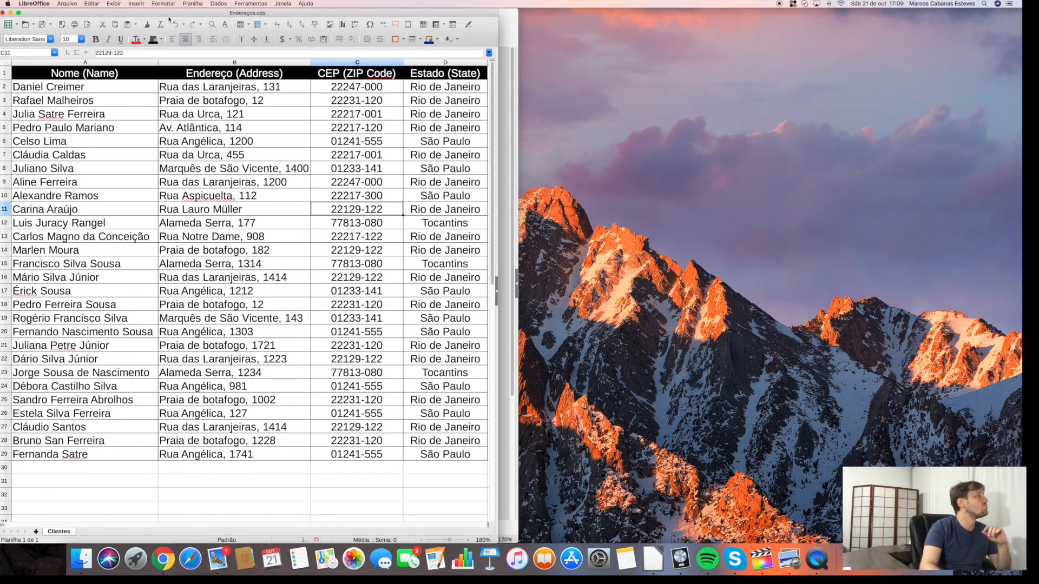
{"action": "left_click_drag", "start_coordinate": [181, 15], "coordinate": [702, 15]}
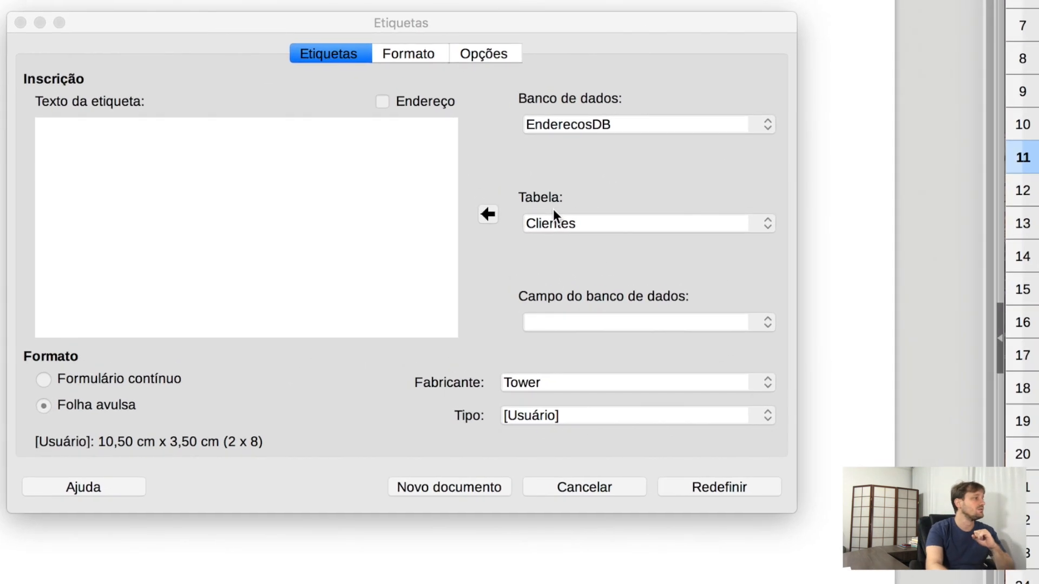
Step: Insert the Nome (Name) field into the label text and examine its database, table and field parts
{"action": "left_click", "coordinate": [766, 322]}
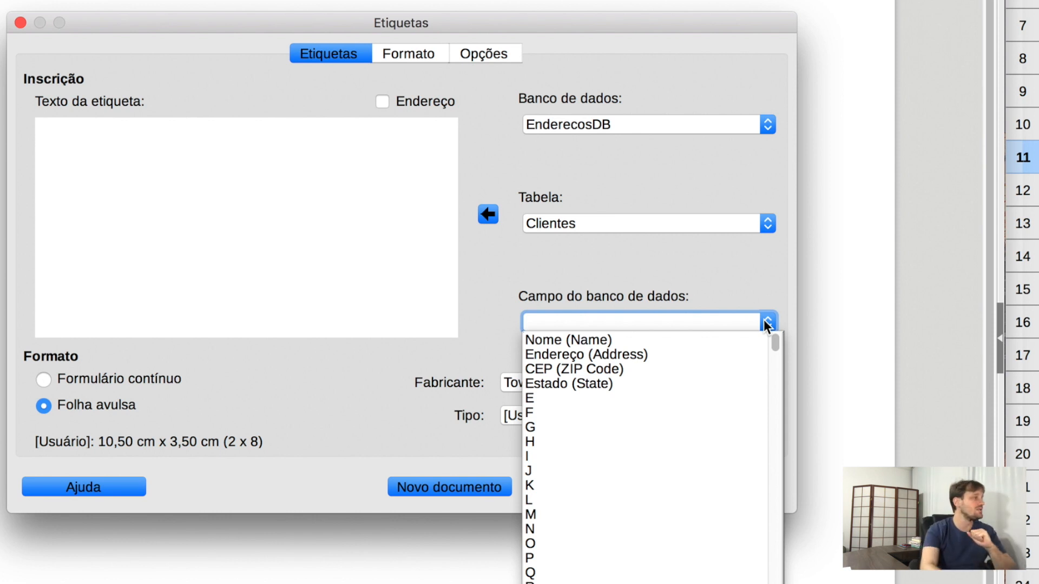
{"action": "left_click", "coordinate": [566, 338]}
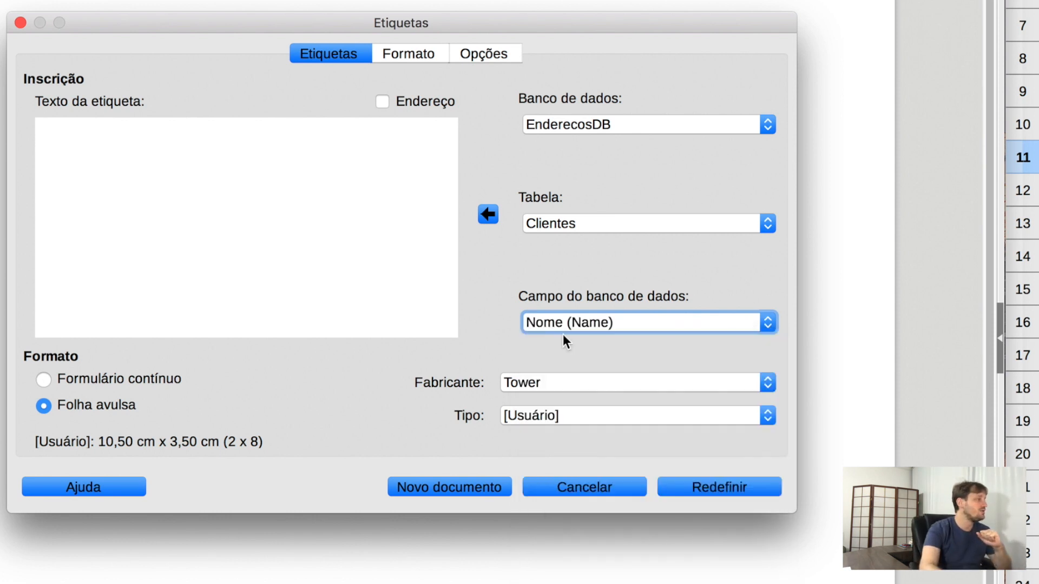
{"action": "left_click", "coordinate": [488, 215]}
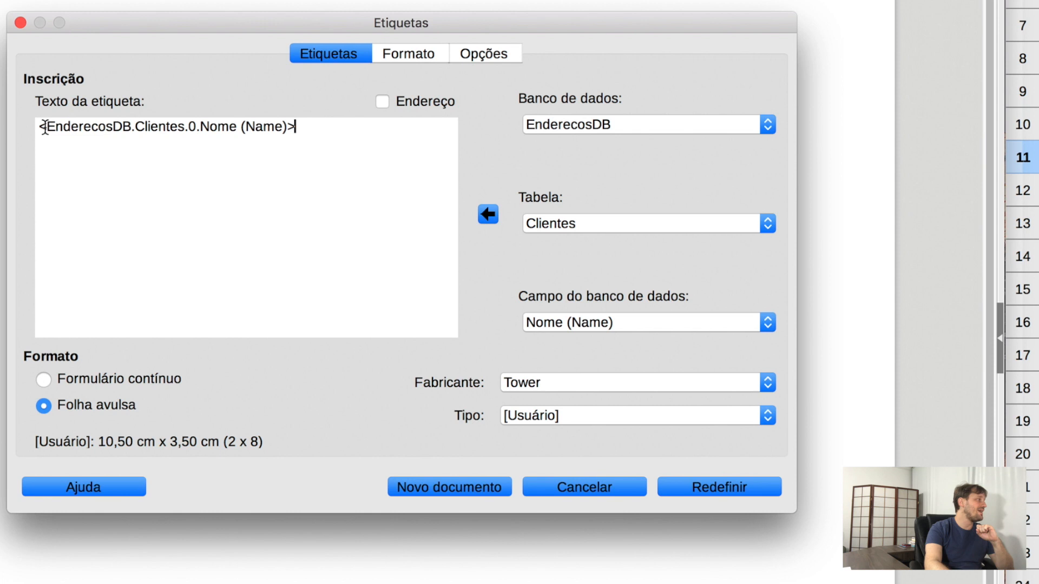
{"action": "left_click_drag", "start_coordinate": [42, 125], "coordinate": [136, 128]}
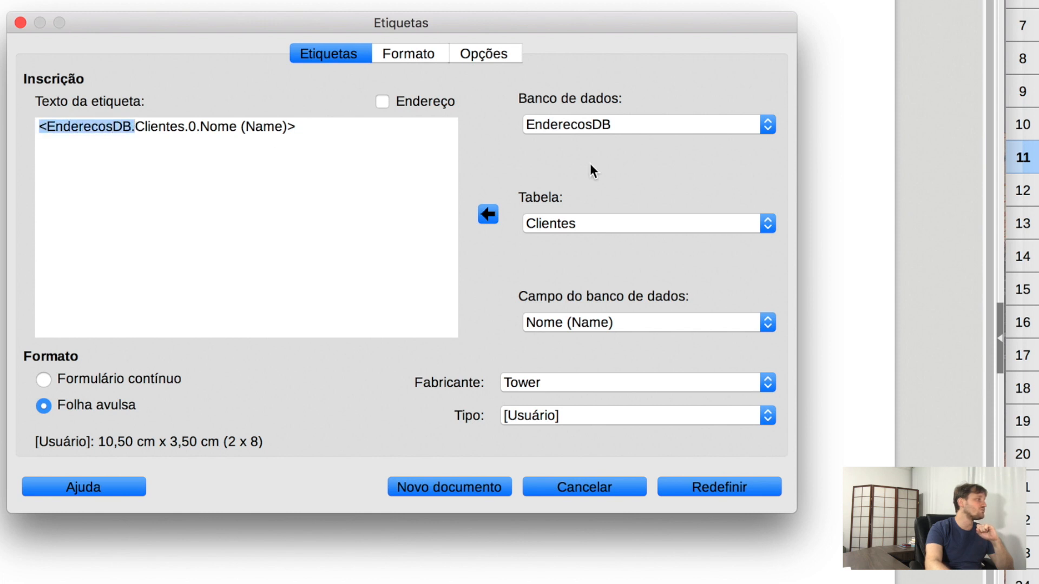
{"action": "left_click", "coordinate": [158, 126]}
{"action": "left_click_drag", "start_coordinate": [136, 127], "coordinate": [192, 129]}
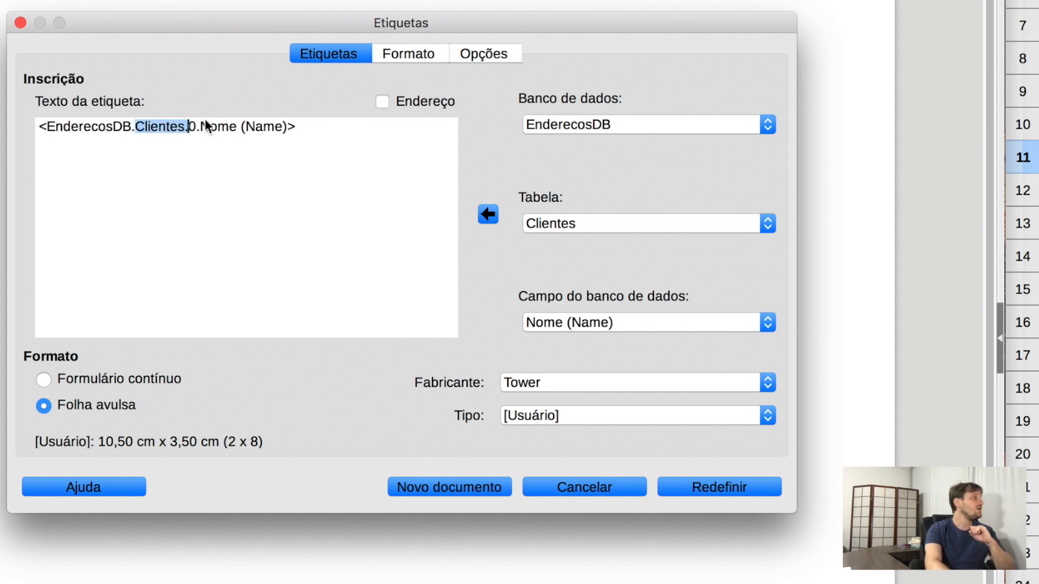
{"action": "left_click_drag", "start_coordinate": [201, 128], "coordinate": [290, 129]}
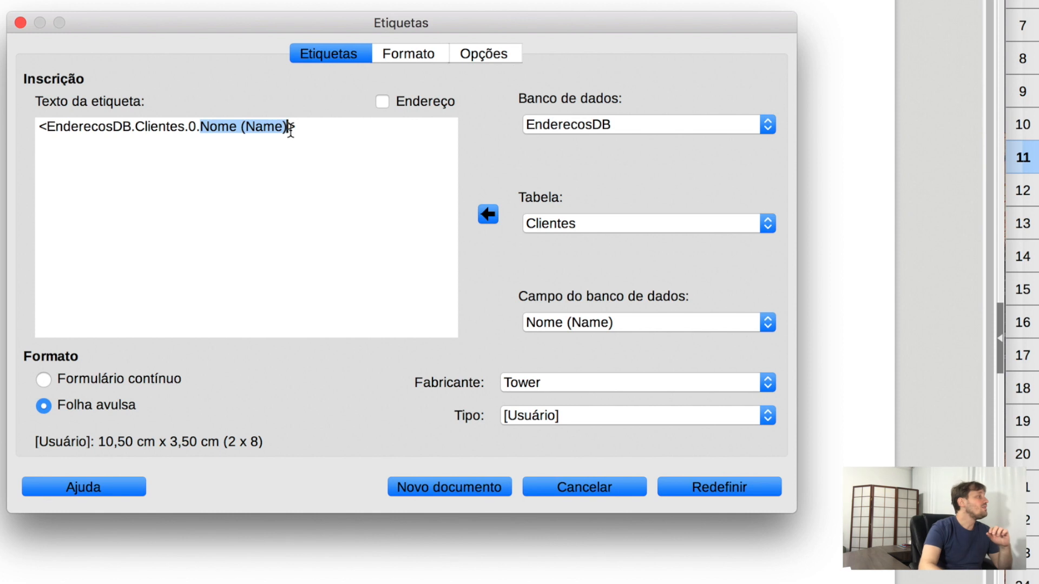
Step: Add the Endereço (Address) field on a second line of the label text and start a third line
{"action": "left_click", "coordinate": [303, 128]}
{"action": "key", "text": "Return"}
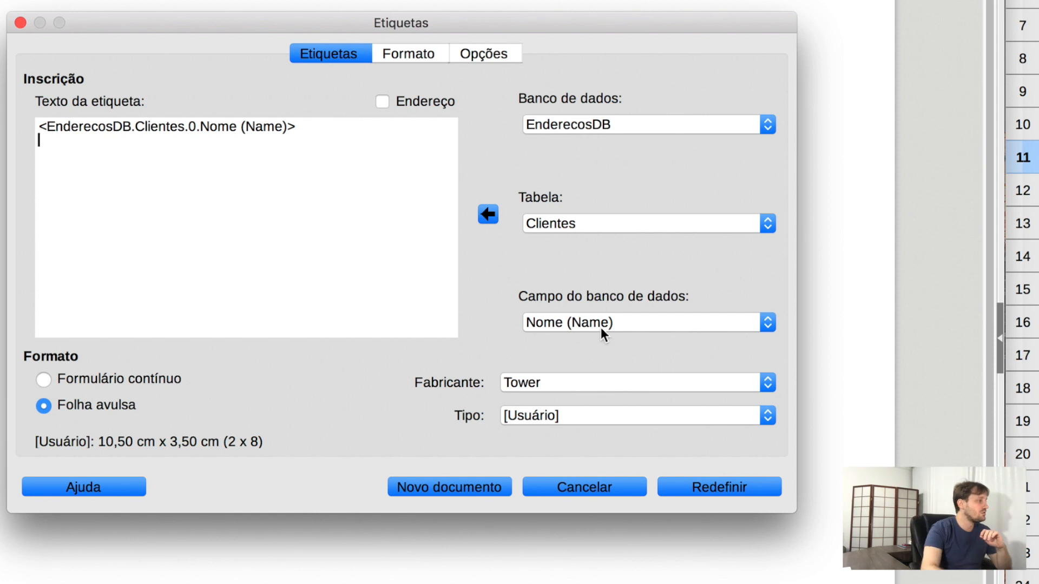
{"action": "left_click", "coordinate": [767, 322]}
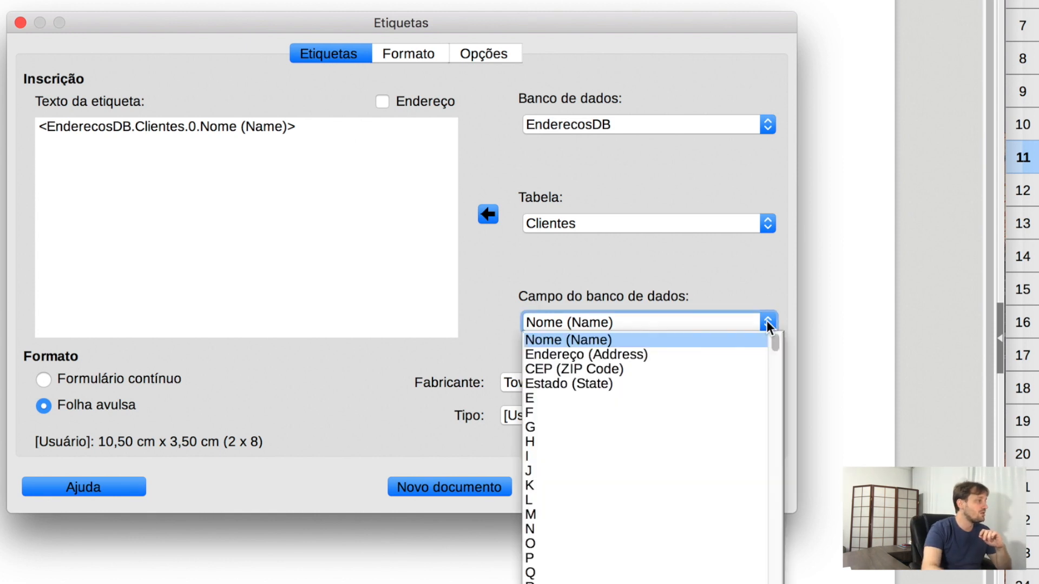
{"action": "left_click", "coordinate": [708, 354]}
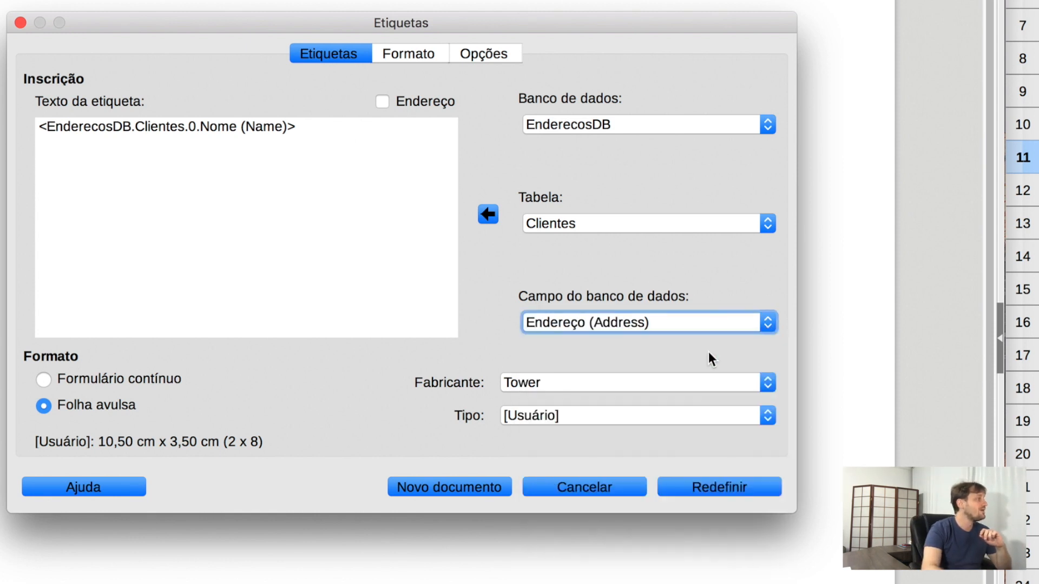
{"action": "left_click", "coordinate": [488, 214]}
{"action": "key", "text": "Return"}
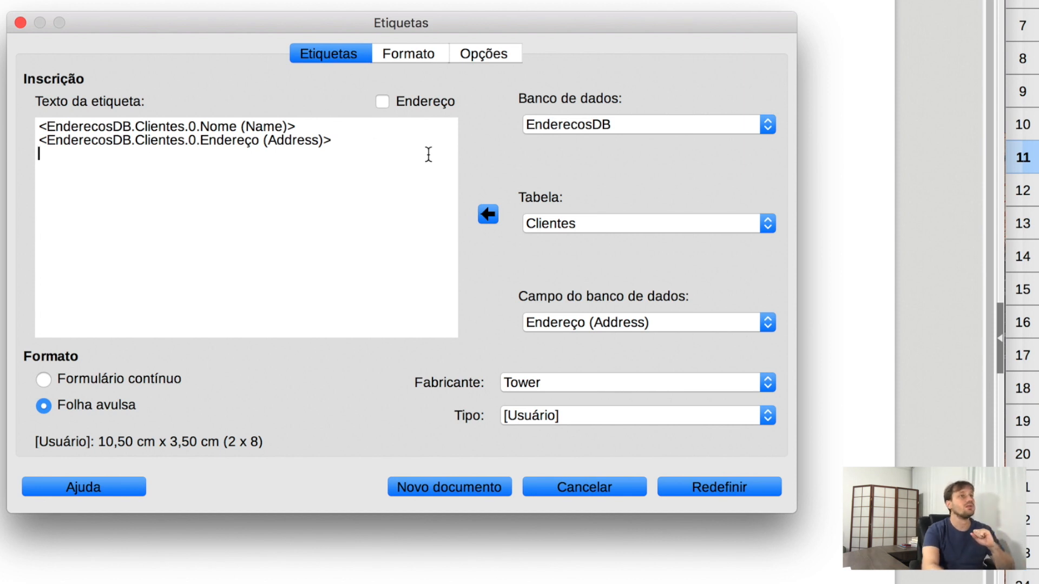
Step: Add the CEP (ZIP Code) and Estado (State) fields to the label text, each on its own line
{"action": "left_click", "coordinate": [642, 323]}
{"action": "left_click", "coordinate": [627, 354]}
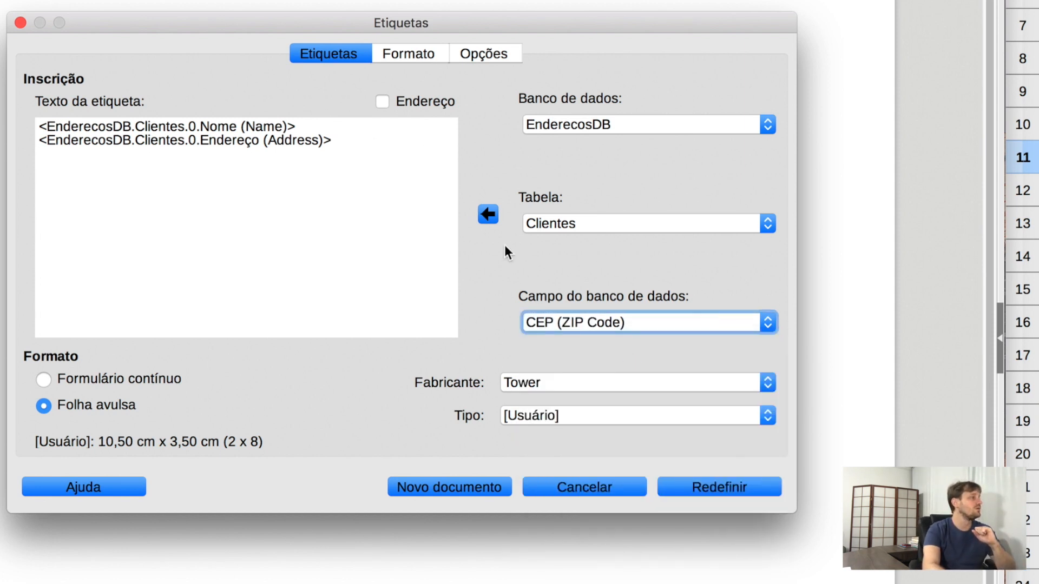
{"action": "left_click", "coordinate": [495, 215]}
{"action": "left_click", "coordinate": [632, 322]}
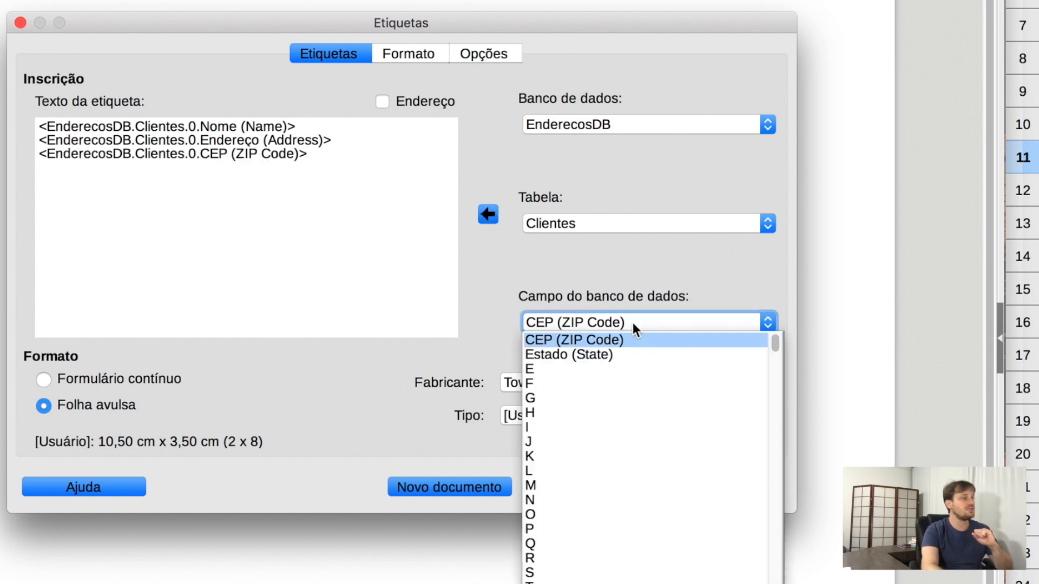
{"action": "left_click", "coordinate": [624, 353]}
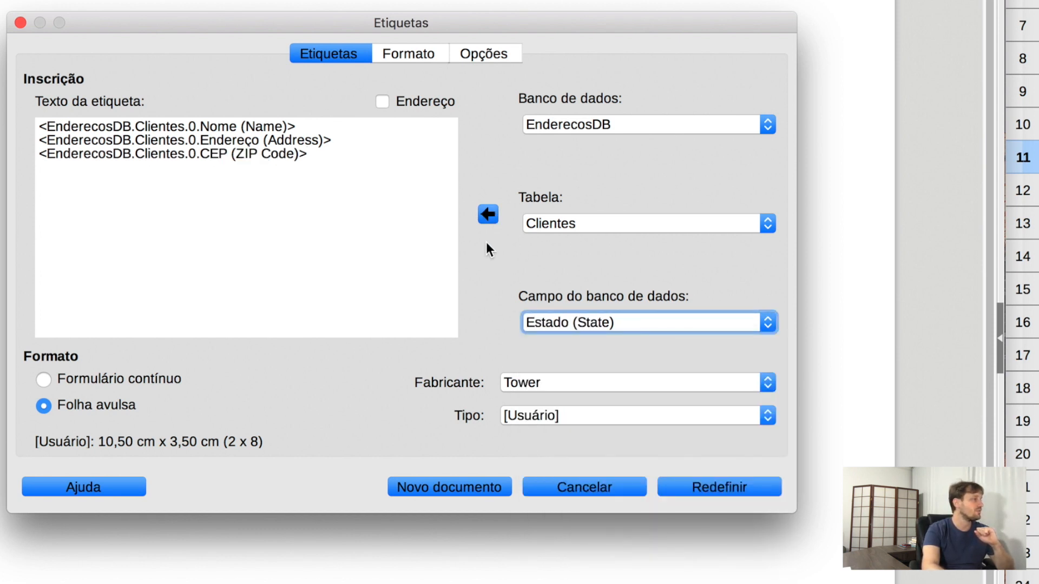
{"action": "left_click", "coordinate": [489, 212]}
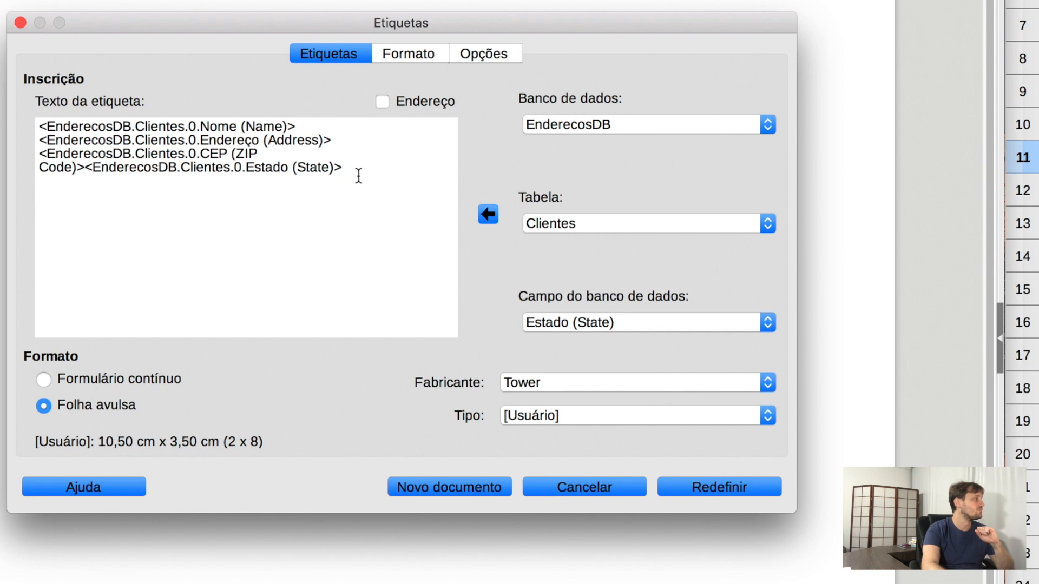
{"action": "left_click", "coordinate": [88, 171]}
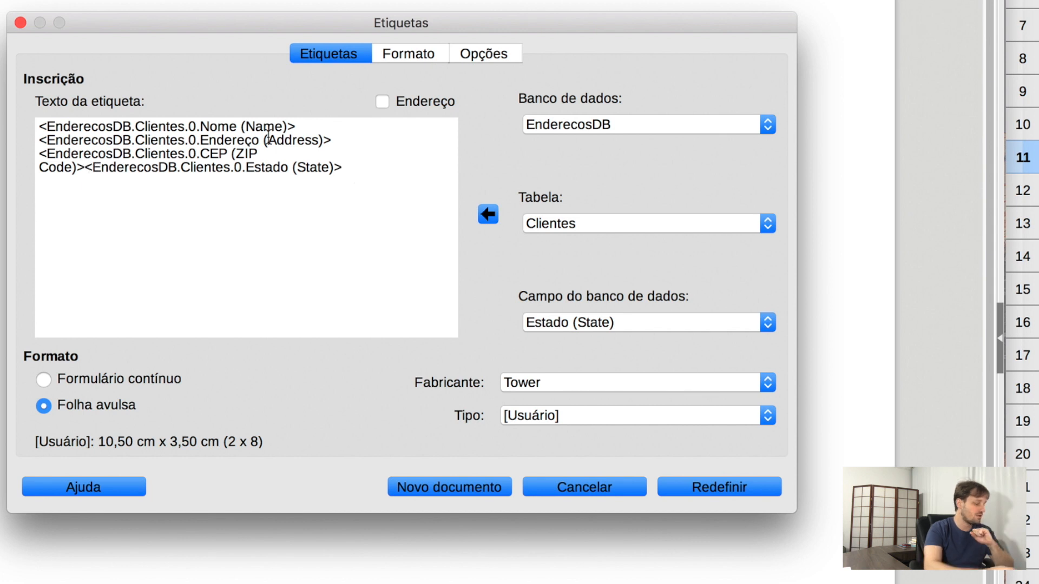
{"action": "key", "text": "Return"}
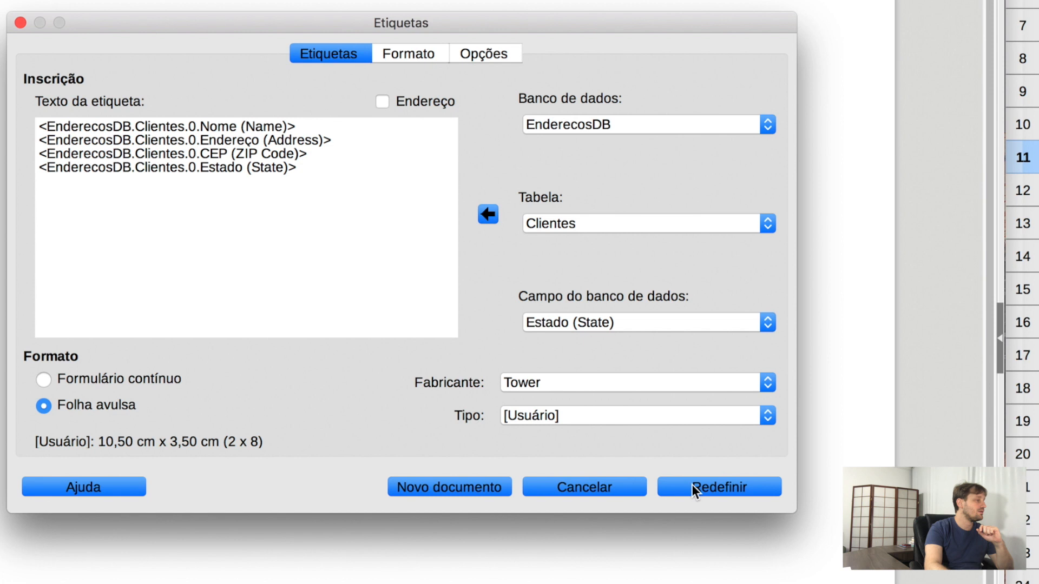
Step: Generate the new labels document and start printing it as a form letter
{"action": "left_click", "coordinate": [451, 483]}
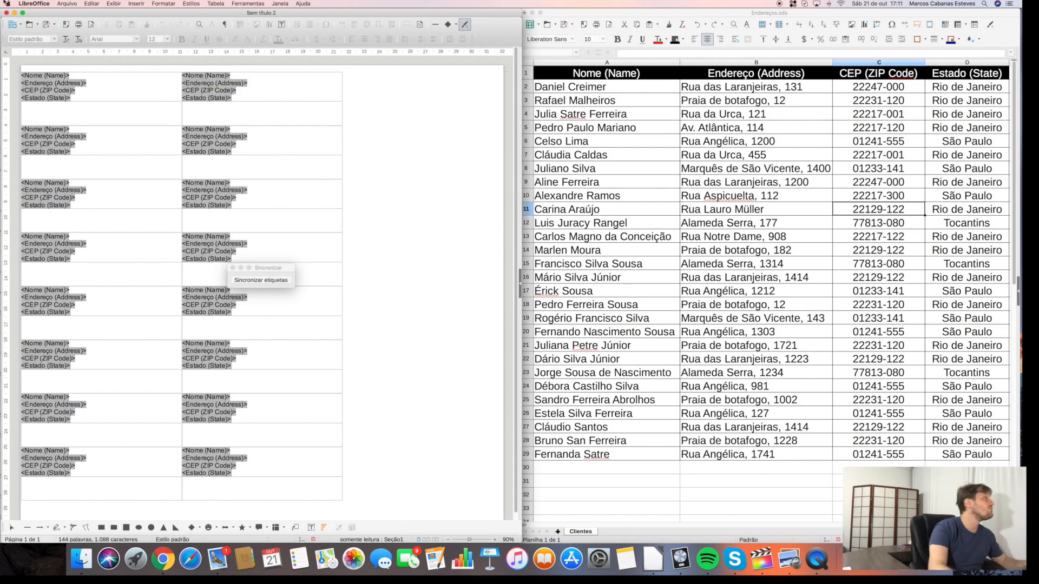
{"action": "left_click", "coordinate": [69, 3]}
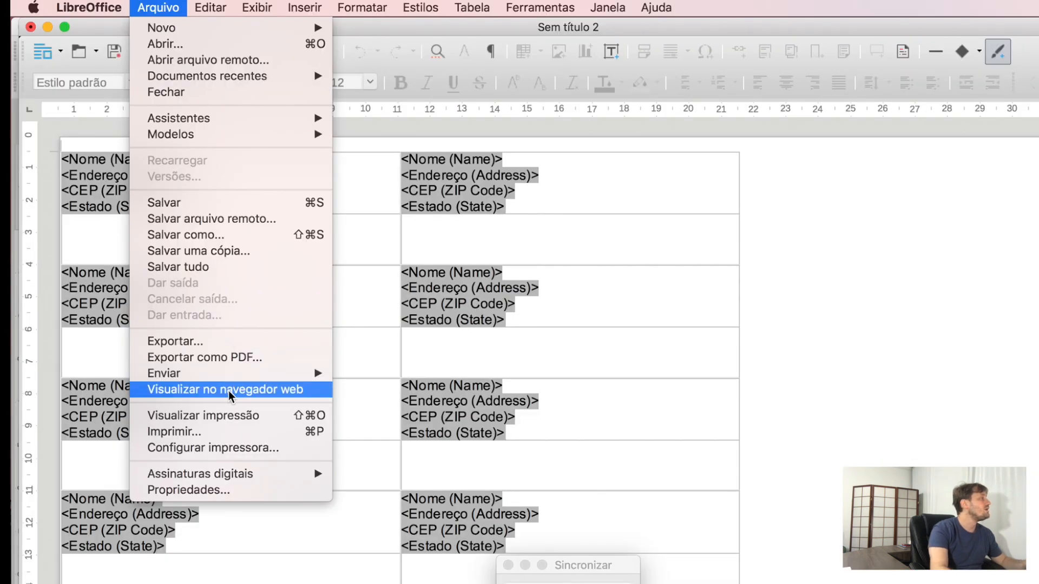
{"action": "left_click", "coordinate": [227, 431]}
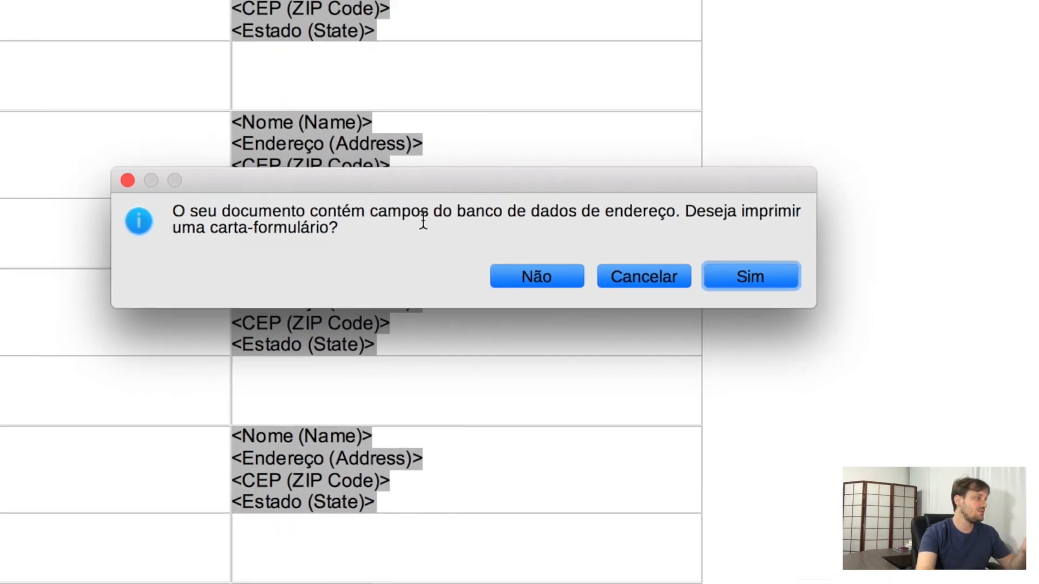
{"action": "left_click", "coordinate": [691, 264]}
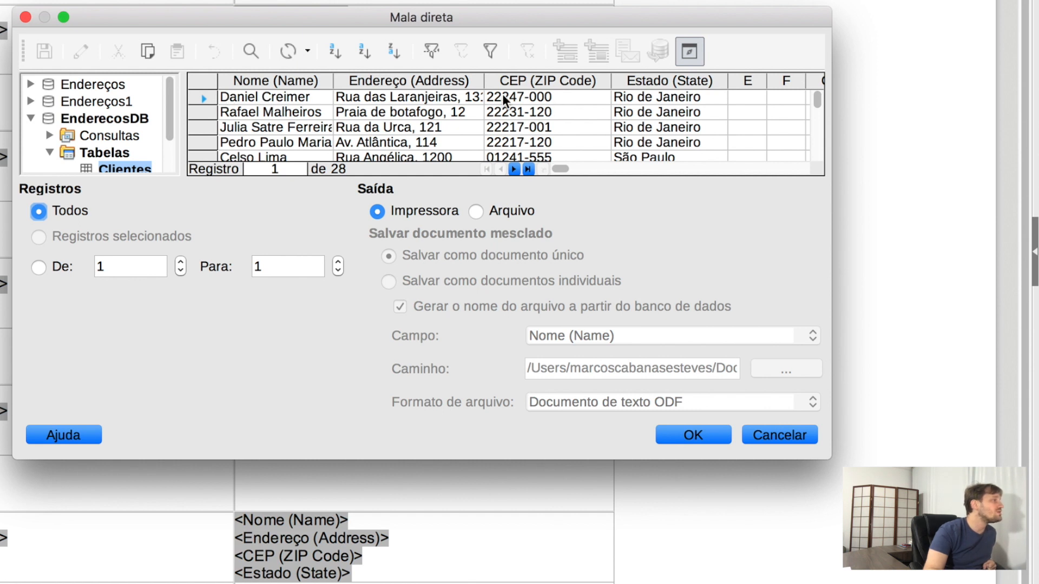
Step: Try limiting the mail merge to individually selected records from the first four rows of the Clientes table
{"action": "left_click", "coordinate": [194, 98]}
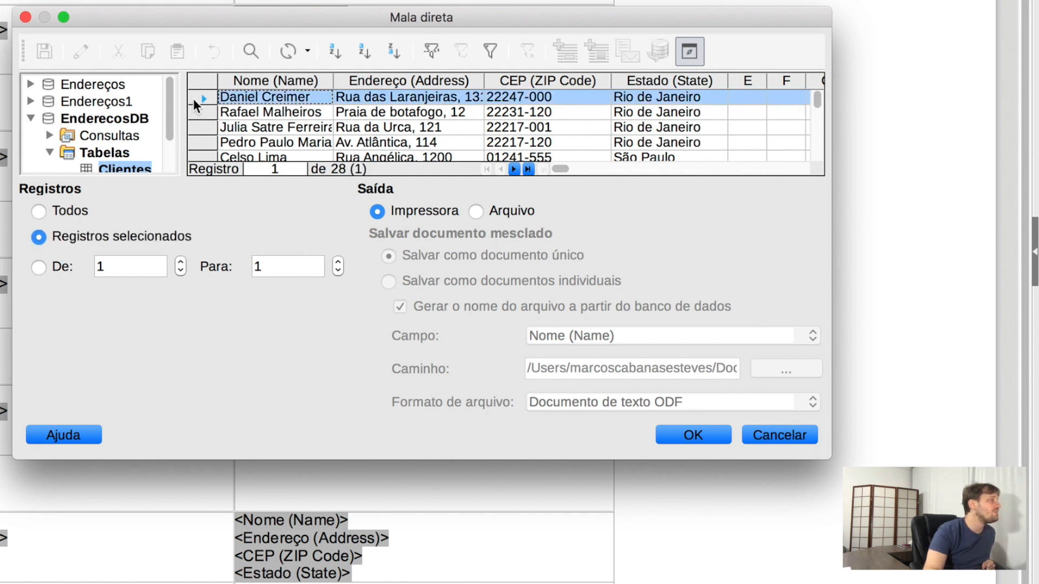
{"action": "left_click", "coordinate": [195, 112]}
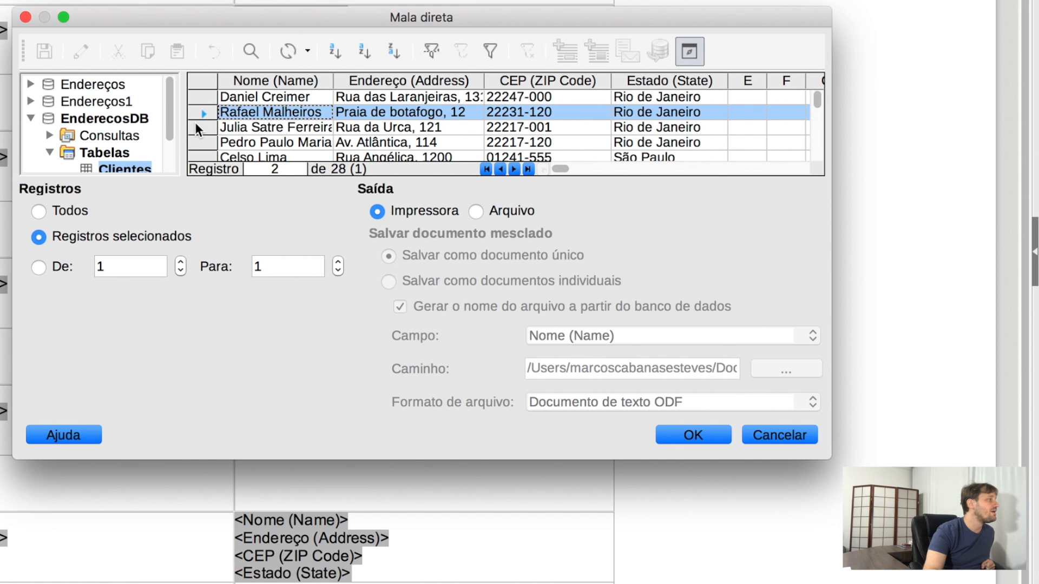
{"action": "left_click", "coordinate": [195, 128]}
{"action": "left_click", "coordinate": [195, 143]}
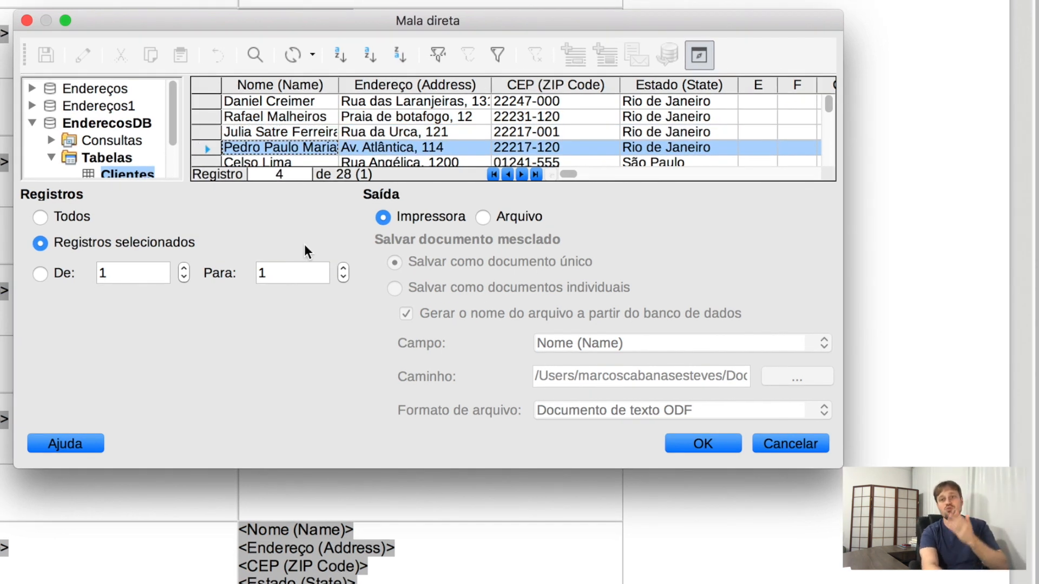
Step: Merge all records to a single document file saved as ResultadoMalaDireta, and return to the labels document
{"action": "left_click", "coordinate": [41, 217]}
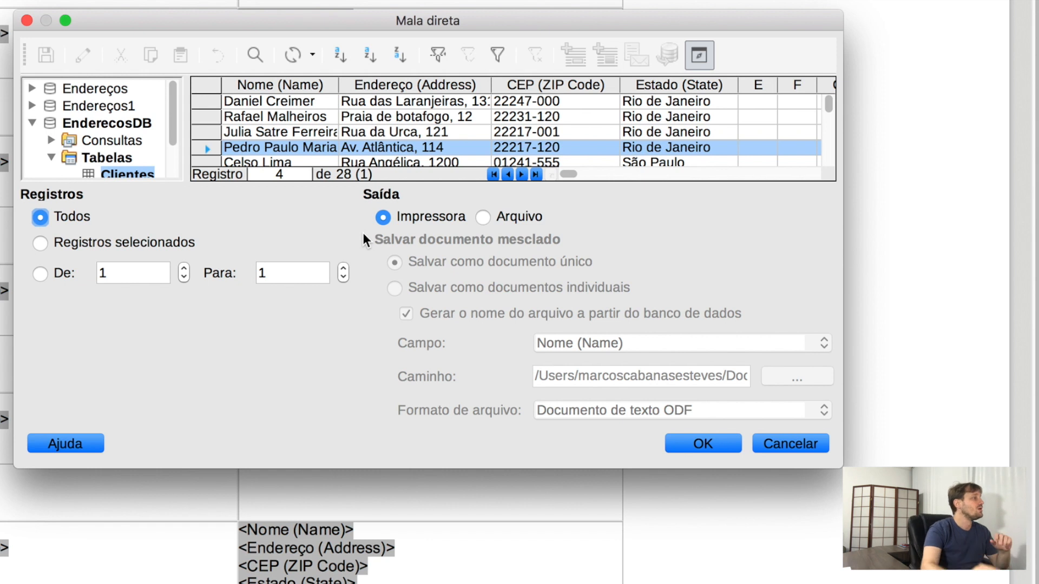
{"action": "left_click", "coordinate": [482, 217]}
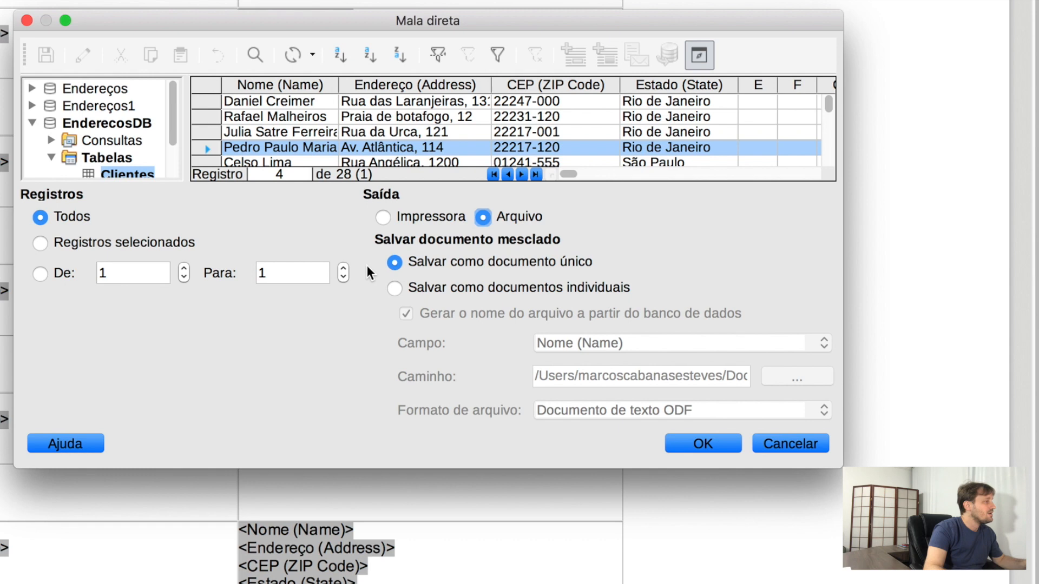
{"action": "left_click", "coordinate": [703, 447]}
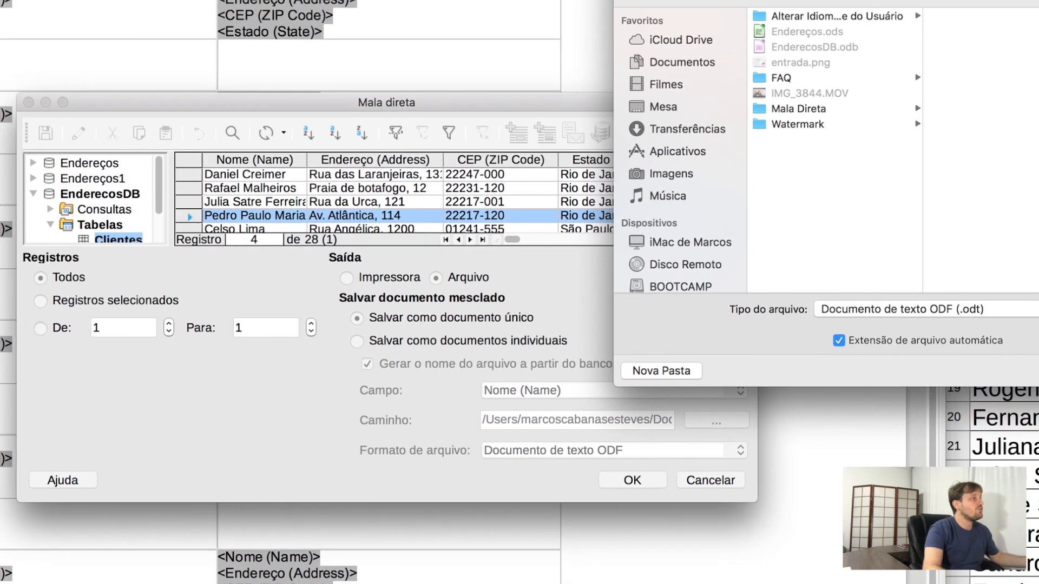
{"action": "type", "text": "ResultadoMalaDireta"}
{"action": "key", "text": "Return"}
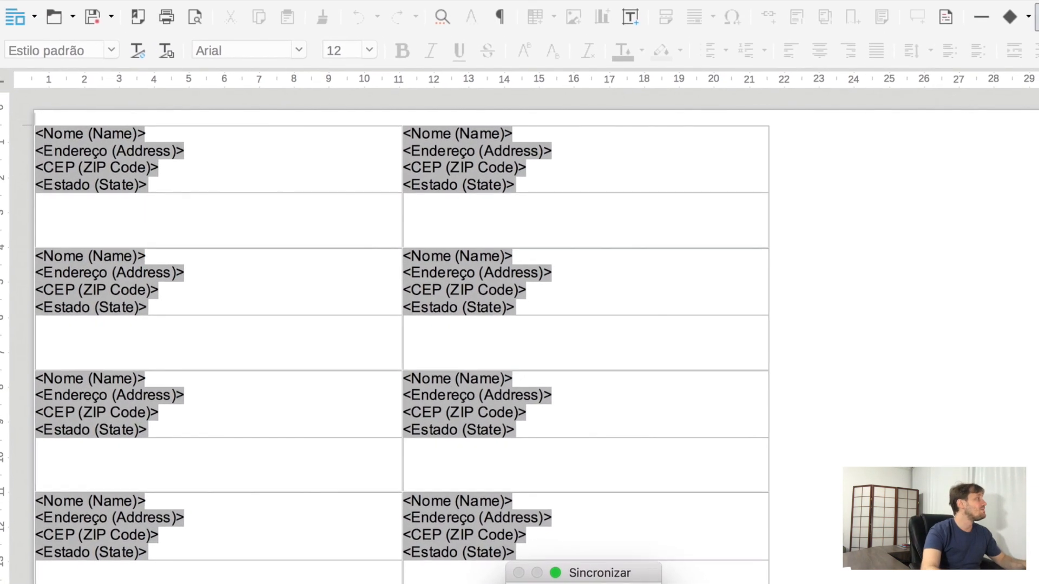
{"action": "left_click", "coordinate": [195, 19]}
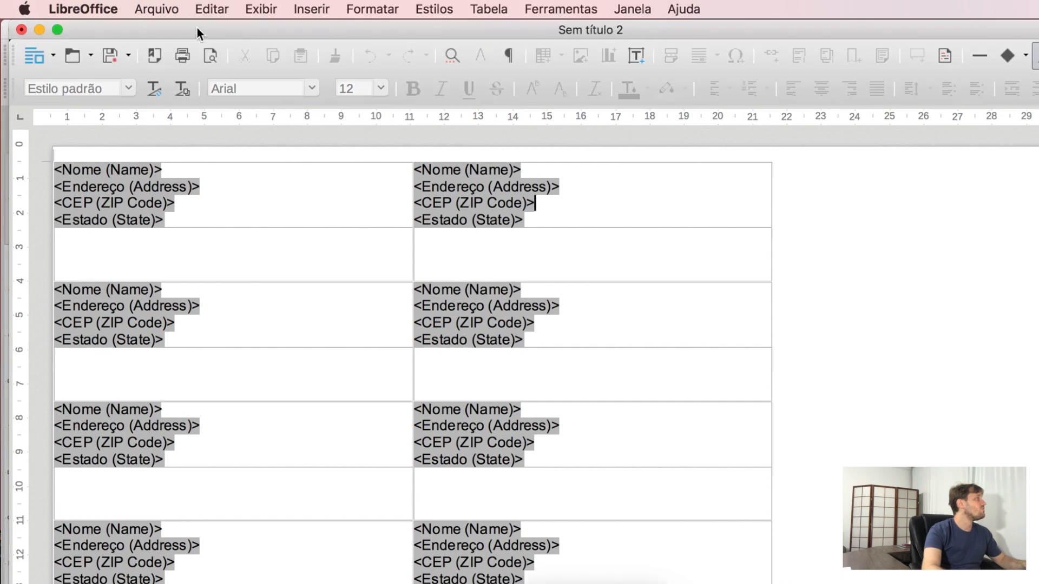
Step: Open ResultadoMalaDireta.odt from the LibreOffice folder and check its merged labels against the address list in Endereços.ods
{"action": "left_click", "coordinate": [165, 3]}
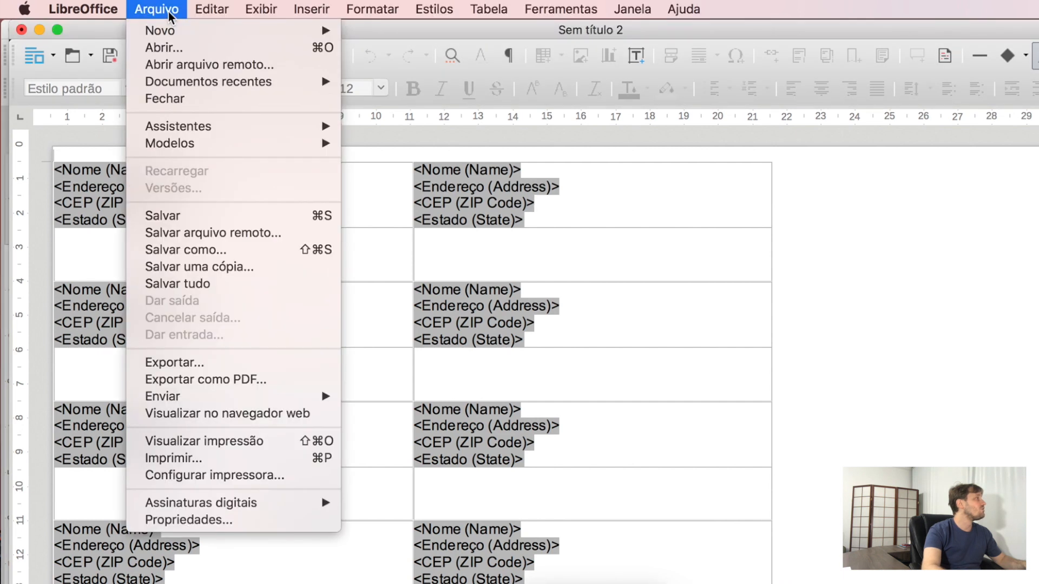
{"action": "left_click", "coordinate": [185, 50]}
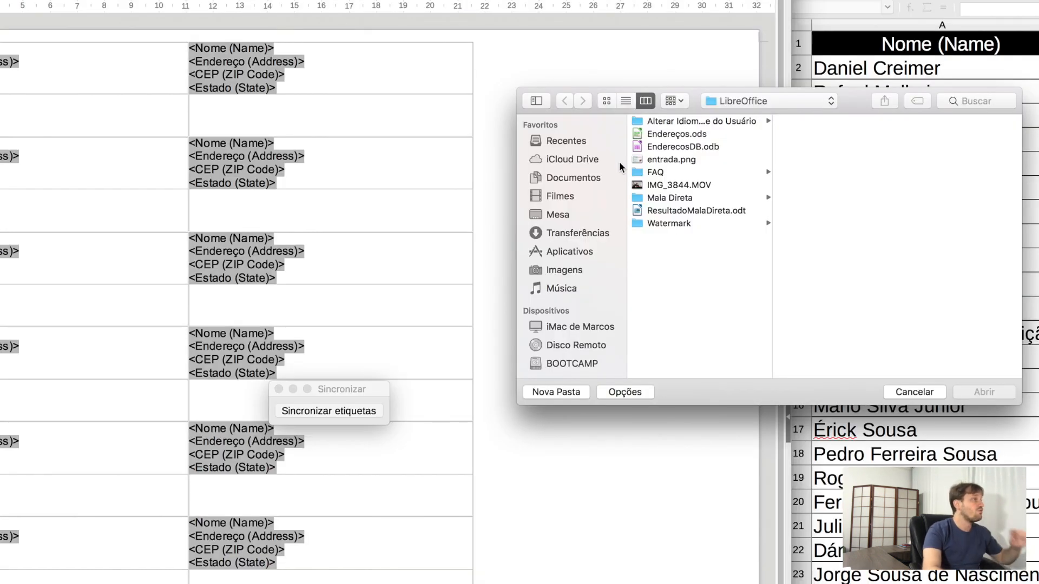
{"action": "double_click", "coordinate": [697, 210]}
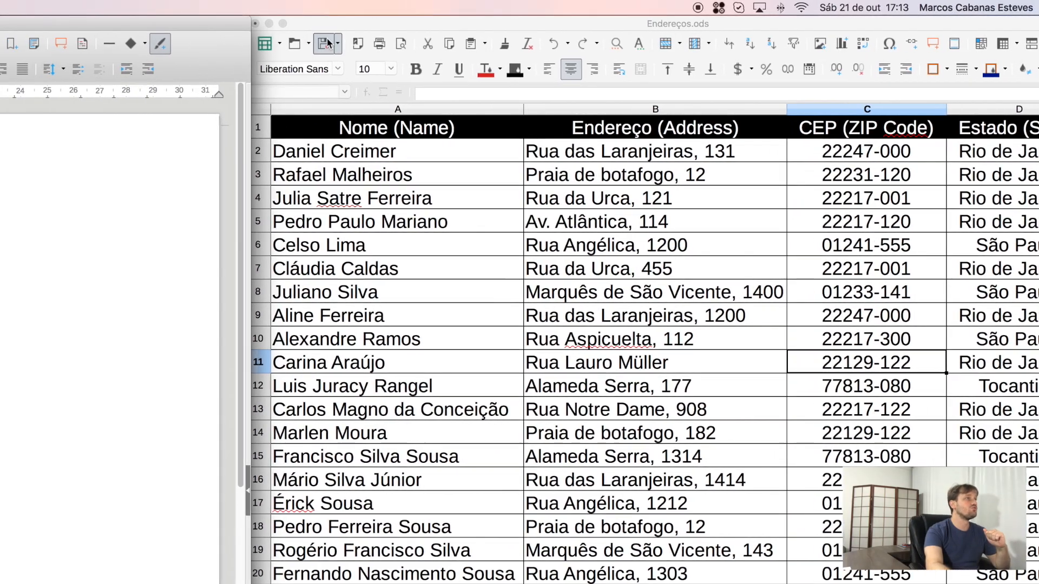
{"action": "left_click", "coordinate": [324, 27]}
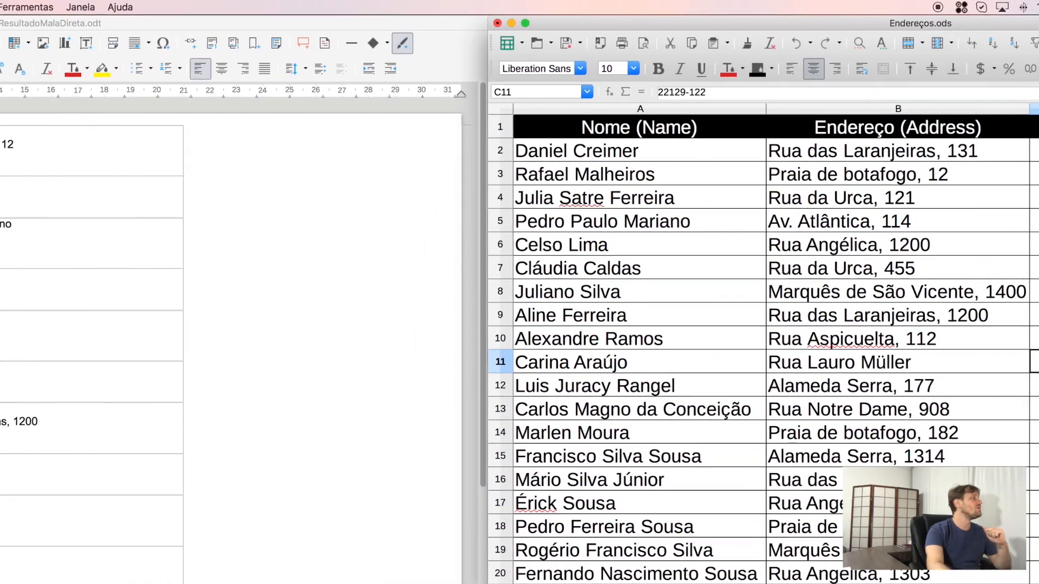
{"action": "left_click", "coordinate": [33, 157]}
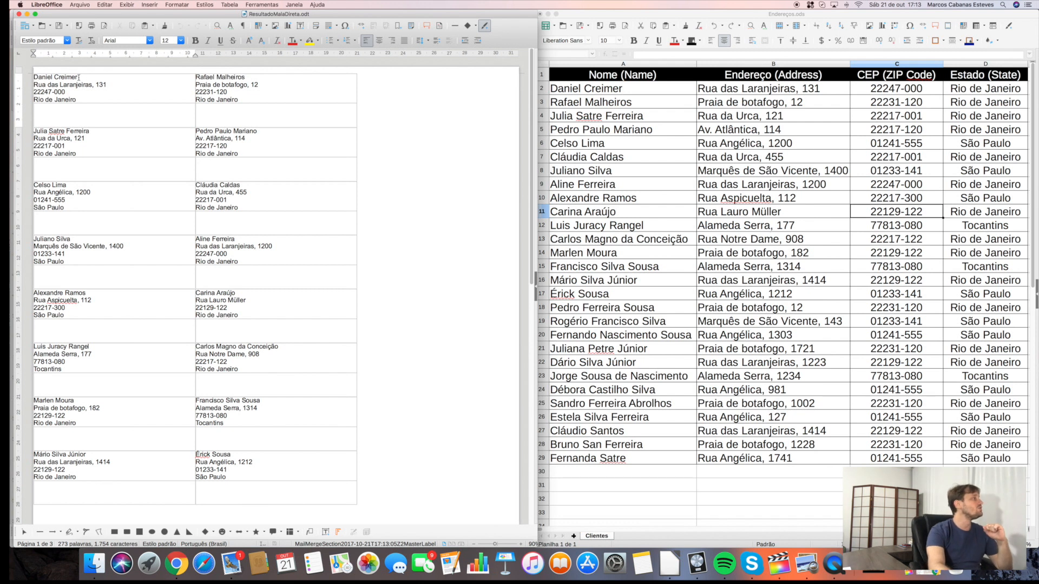
{"action": "left_click", "coordinate": [260, 80]}
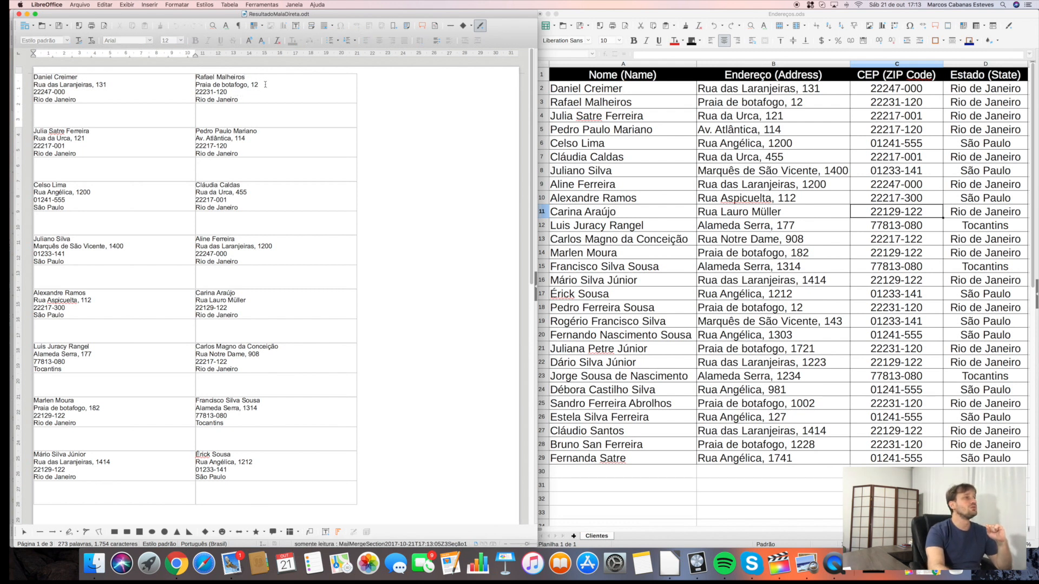